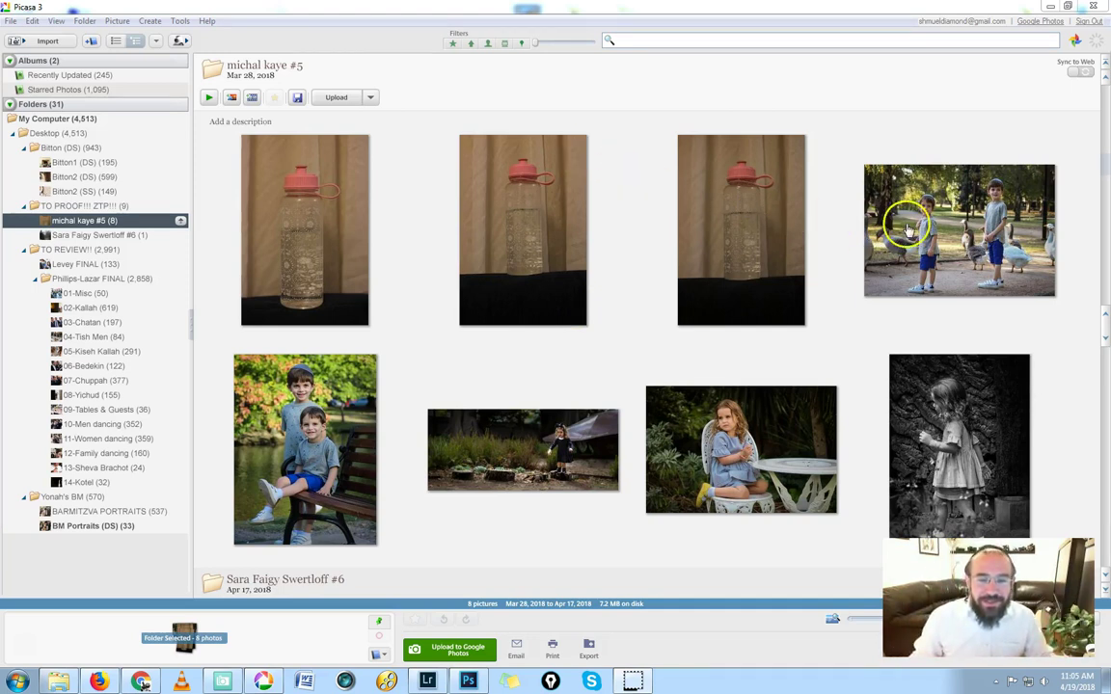
pyautogui.doubleClick(372, 253)
pyautogui.doubleClick(687, 216)
pyautogui.click(925, 228)
pyautogui.doubleClick(925, 229)
# Step through the folder's photos around to the first bottle photo
pyautogui.press('Right')
pyautogui.press('Right')
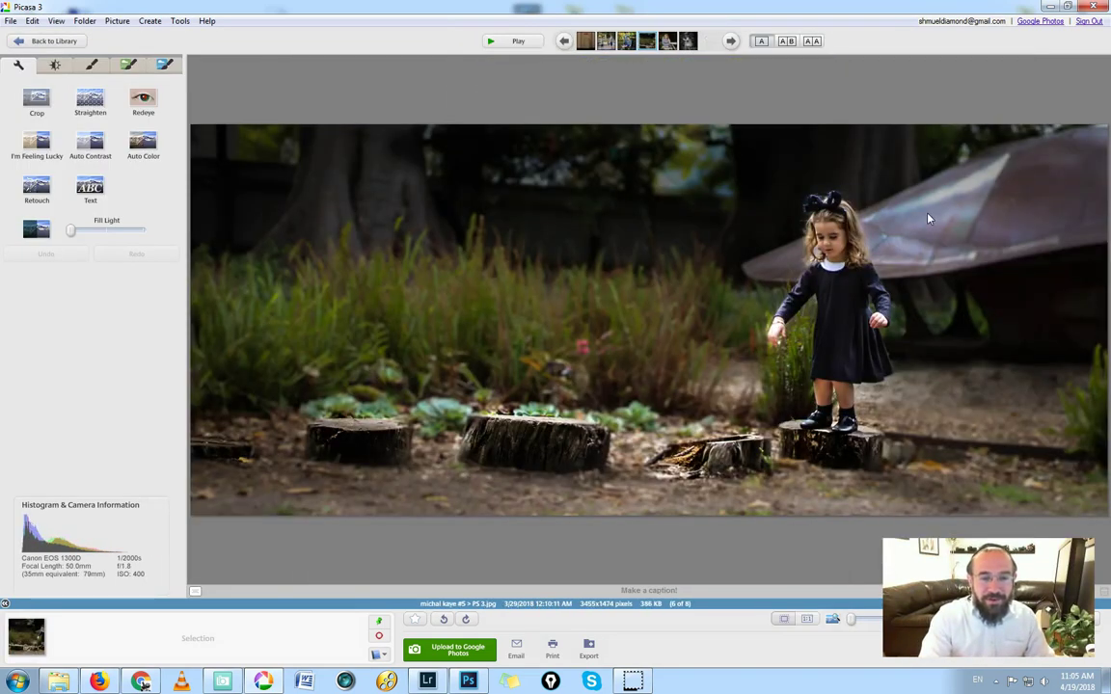
pyautogui.press('Right')
pyautogui.press('Right')
pyautogui.press('Left')
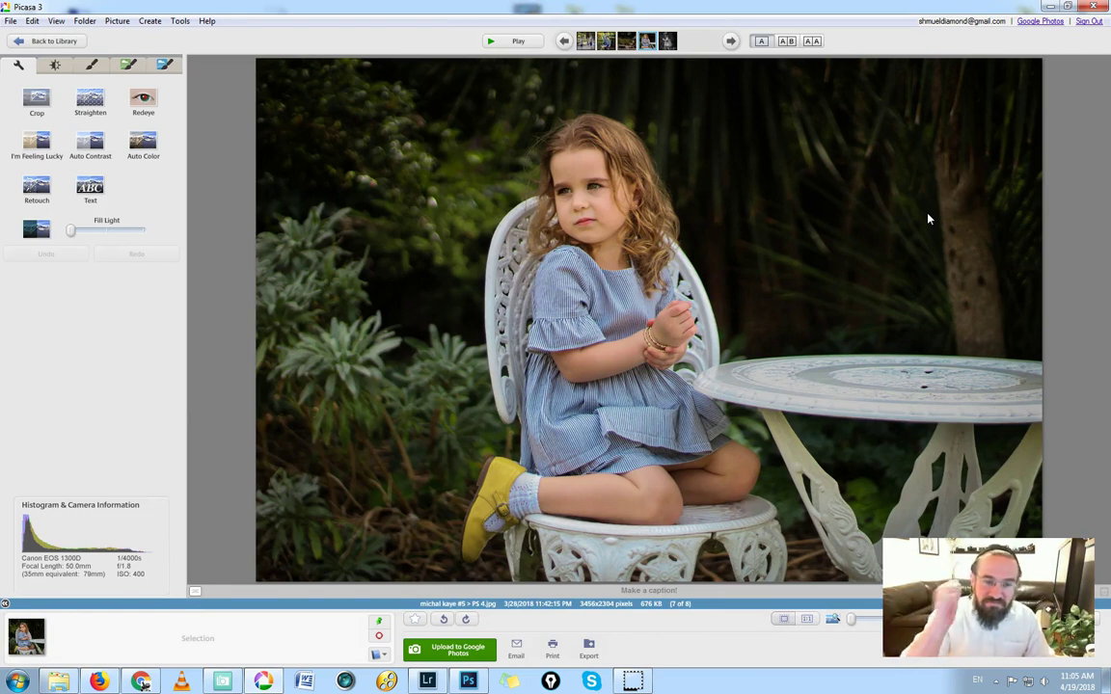
pyautogui.press('Right')
pyautogui.press('Right')
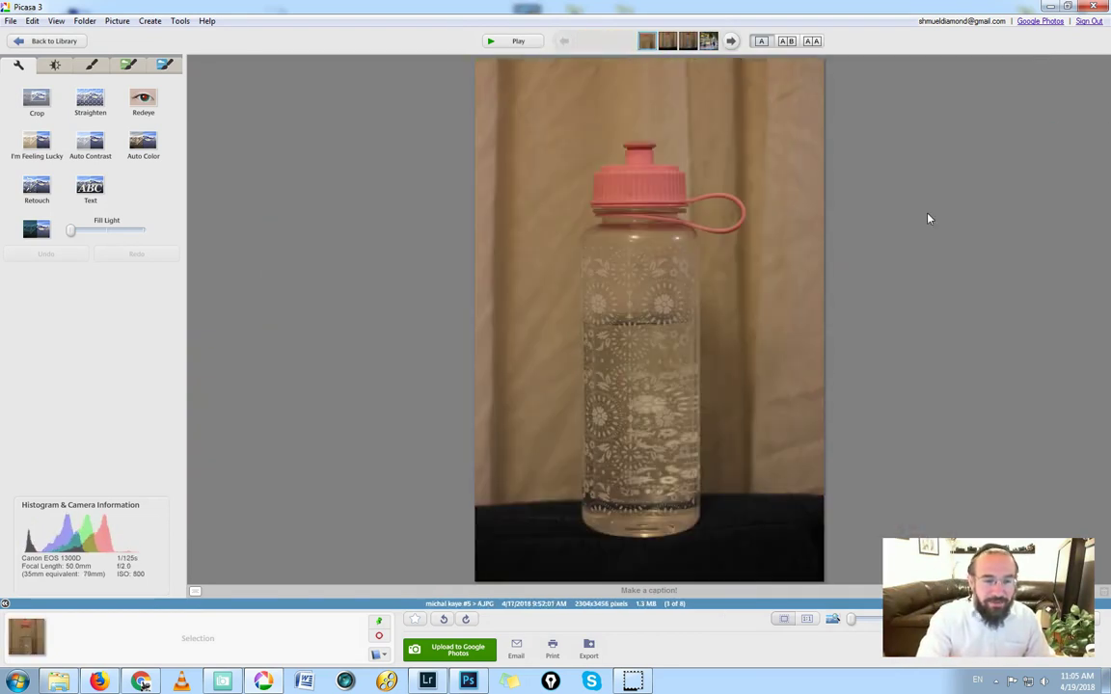
pyautogui.click(926, 200)
# Flip back and forth between the brighter and darker bottle shots, ending on photo 1 of 8
pyautogui.press('Right')
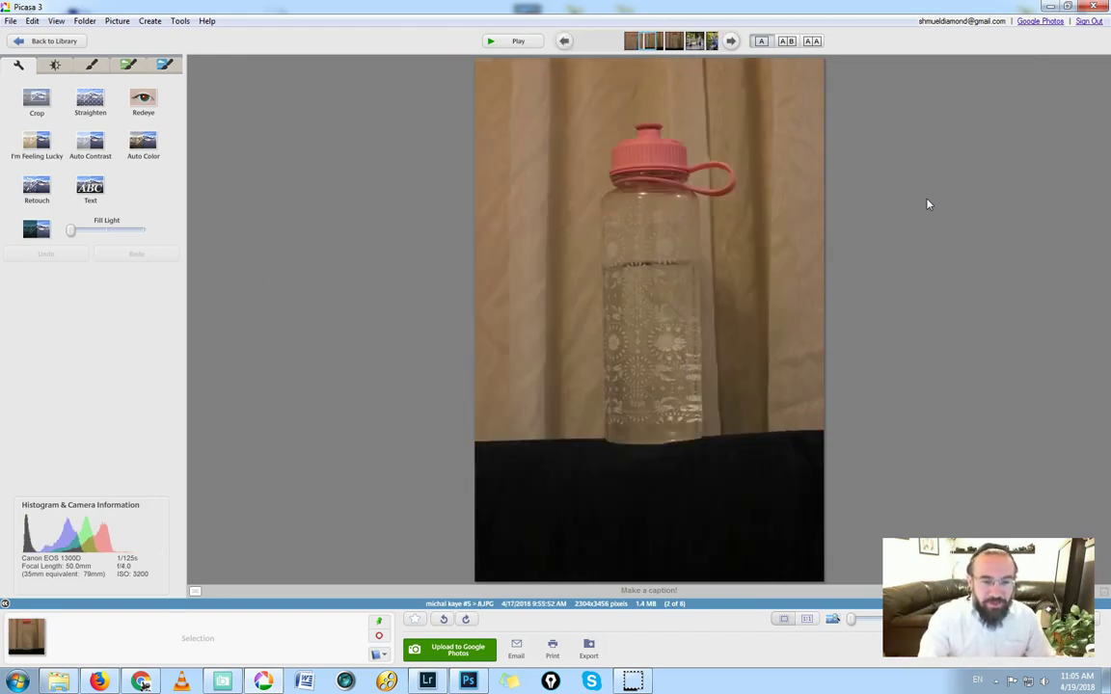
pyautogui.press('Left')
pyautogui.press('Right')
pyautogui.press('Left')
pyautogui.press('Right')
pyautogui.press('Left')
pyautogui.press('Right')
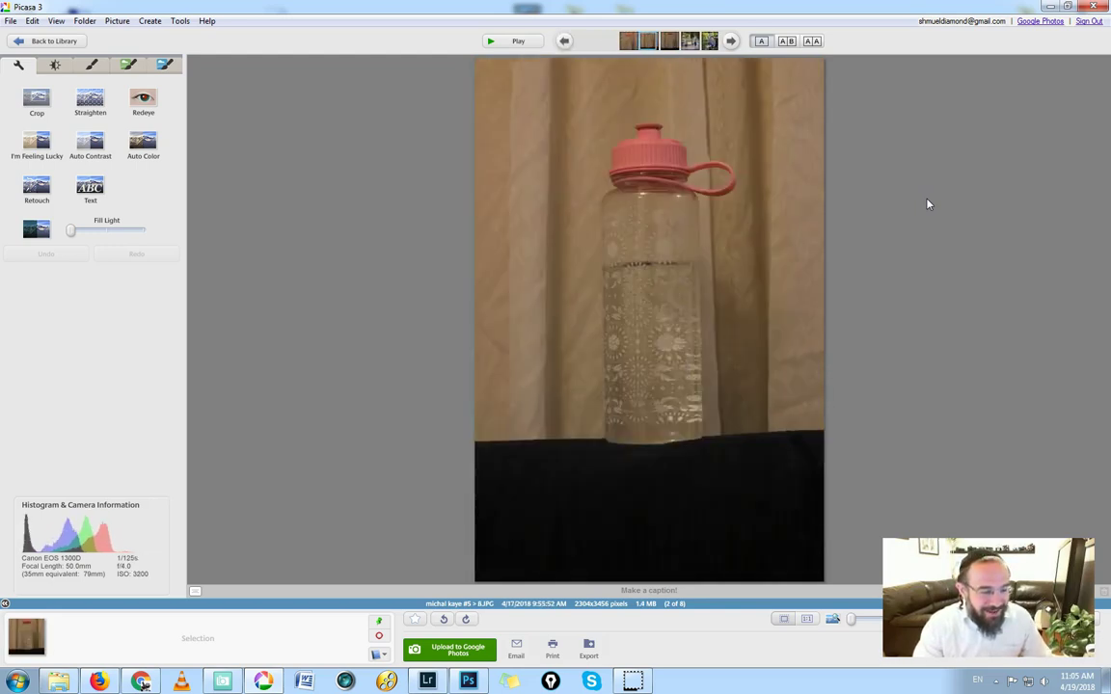
pyautogui.press('Left')
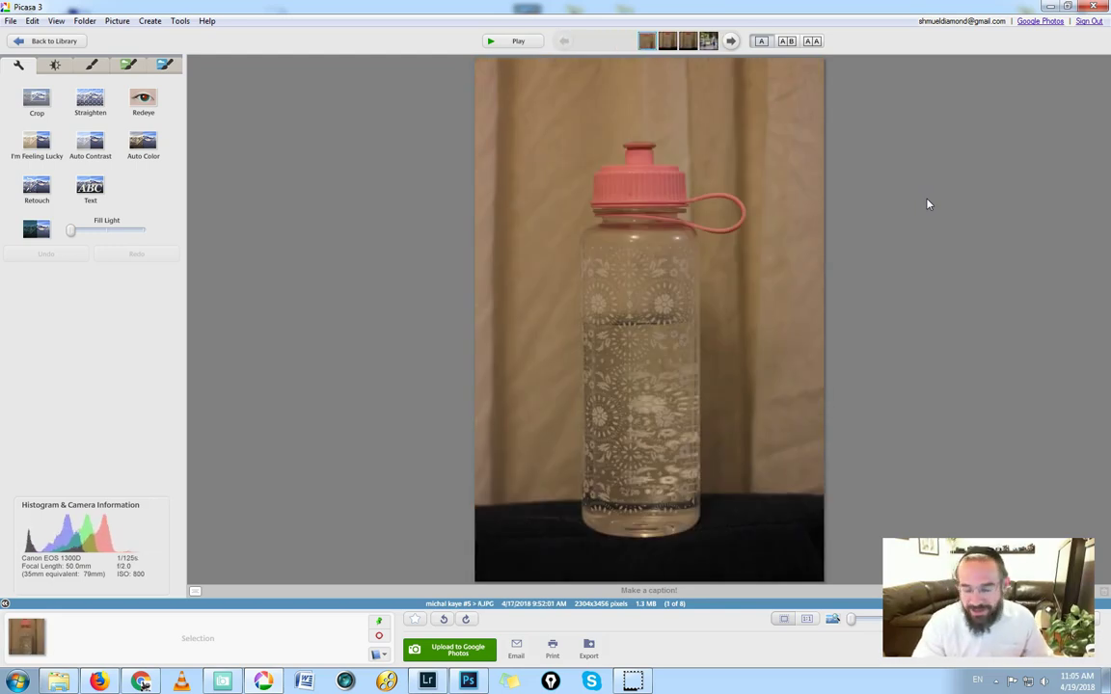
pyautogui.press('Right')
pyautogui.press('Left')
pyautogui.press('Right')
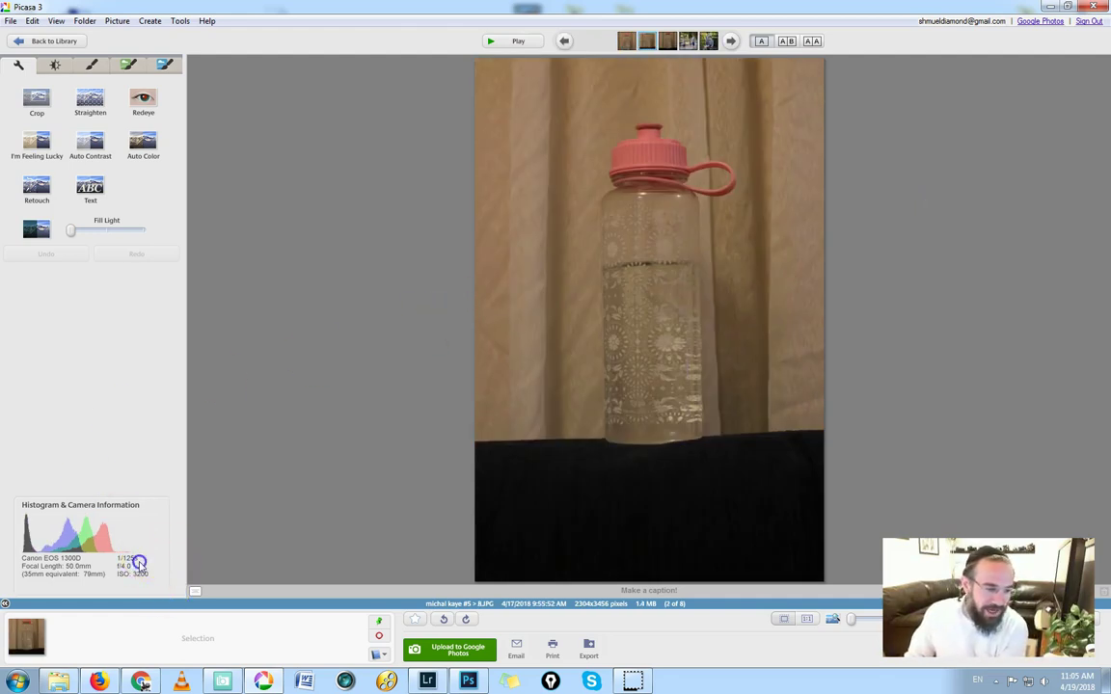
pyautogui.press('Left')
pyautogui.press('Right')
pyautogui.press('Left')
pyautogui.press('Right')
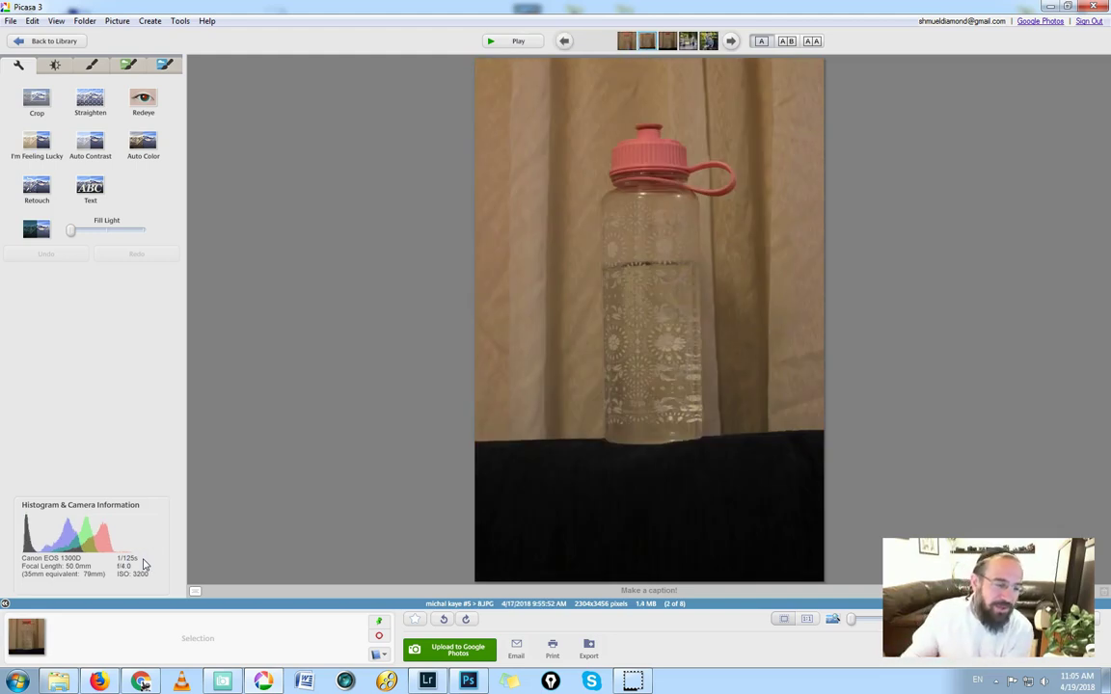
pyautogui.press('Left')
pyautogui.press('Right')
pyautogui.press('Left')
pyautogui.press('Right')
pyautogui.press('Left')
pyautogui.press('Right')
pyautogui.press('Left')
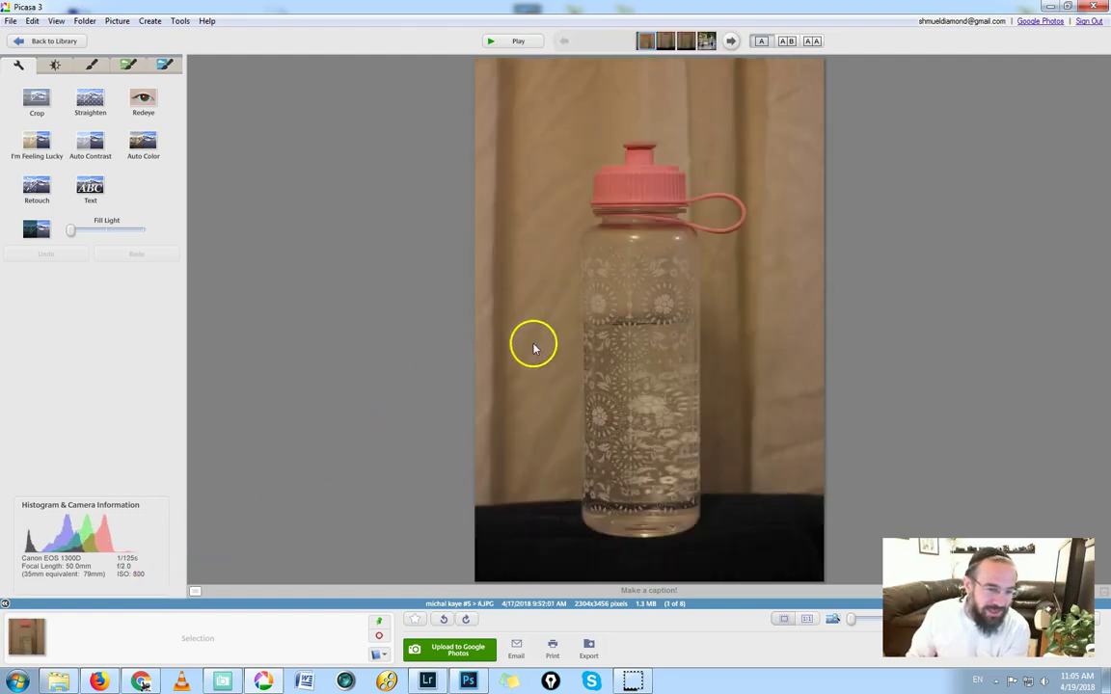
pyautogui.press('Right')
pyautogui.press('Left')
pyautogui.press('Right')
pyautogui.press('Left')
pyautogui.press('Right')
pyautogui.press('Left')
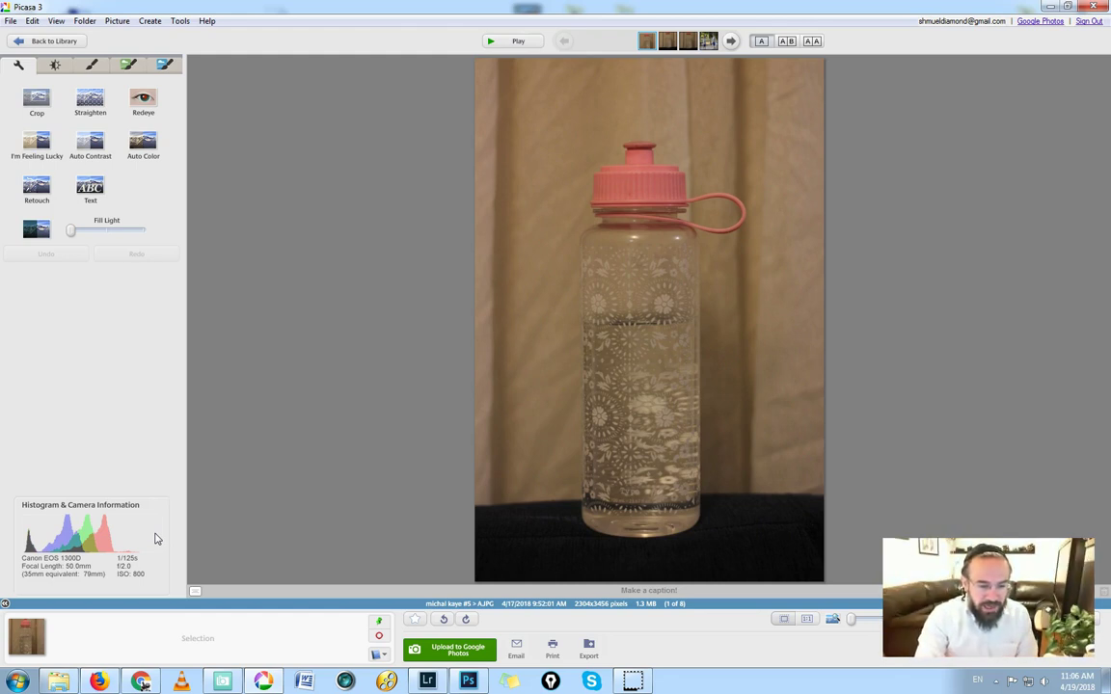
# Toggle between bottle photos 1 and 2, settling on the f/4.0, ISO 3200 shot
pyautogui.press('Right')
pyautogui.press('Left')
pyautogui.press('Right')
pyautogui.press('Left')
pyautogui.press('Right')
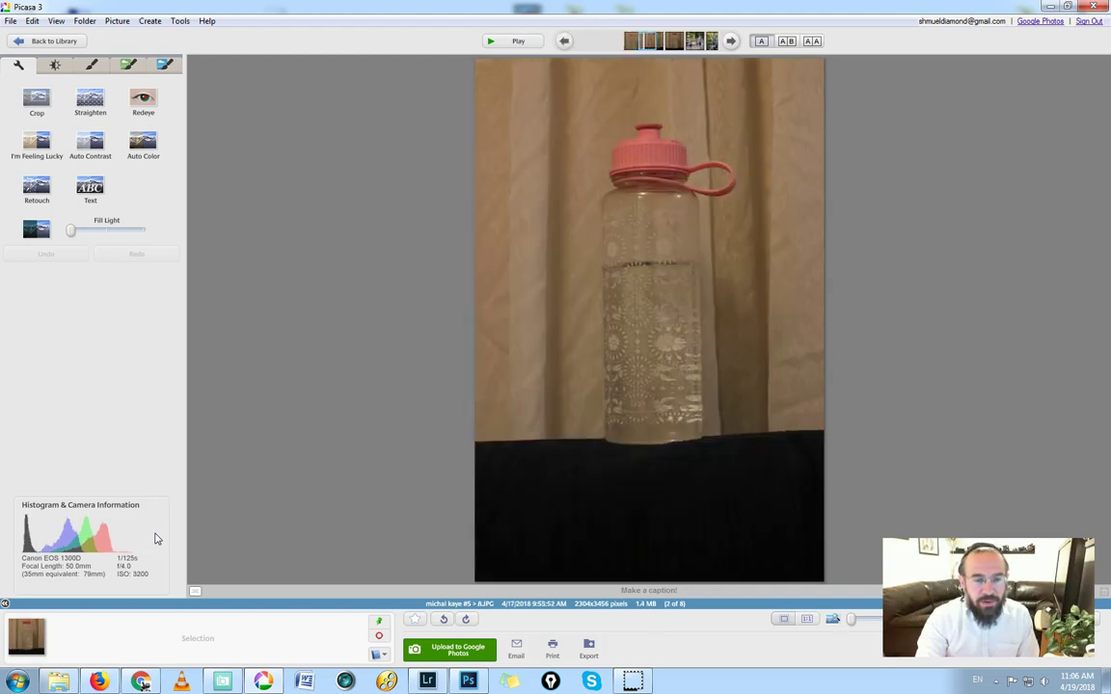
pyautogui.press('Left')
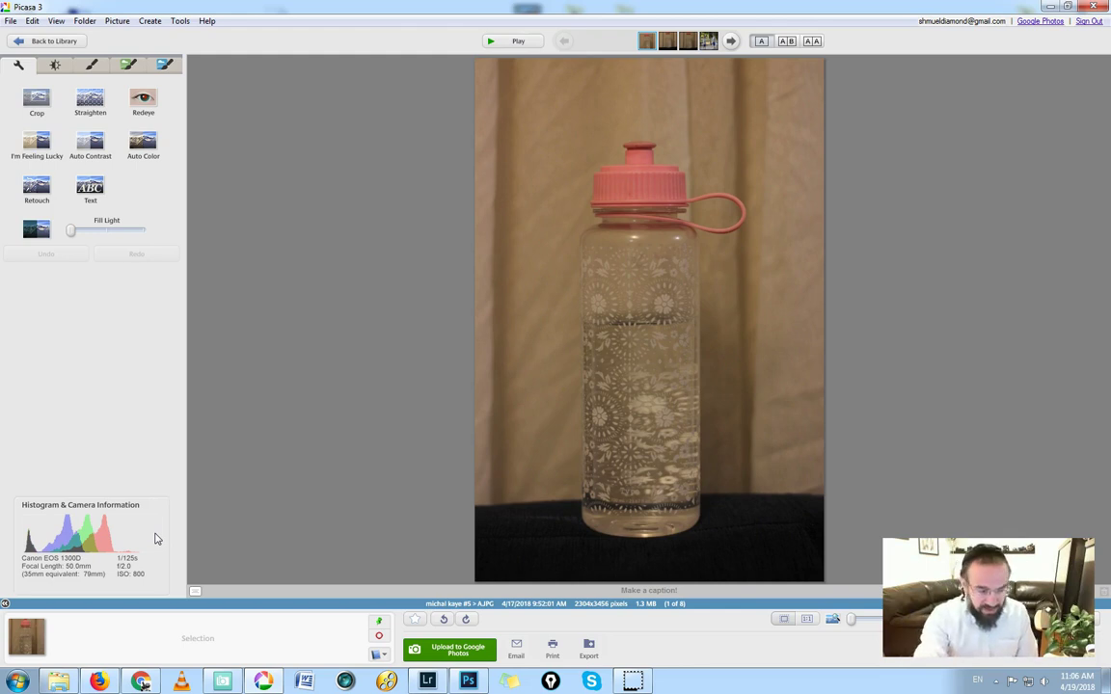
pyautogui.press('Right')
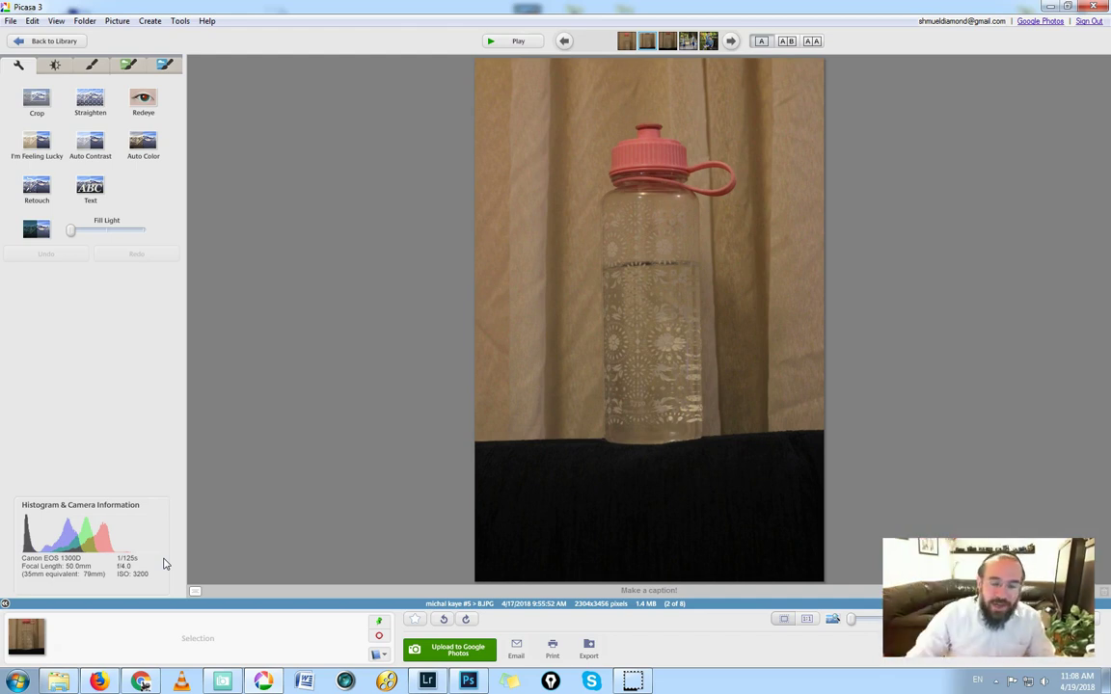
# Rapidly toggle between the bright and dark bottle shots to compare their brightness
pyautogui.press('Right')
pyautogui.press('Right')
pyautogui.press('Right')
pyautogui.press('Right')
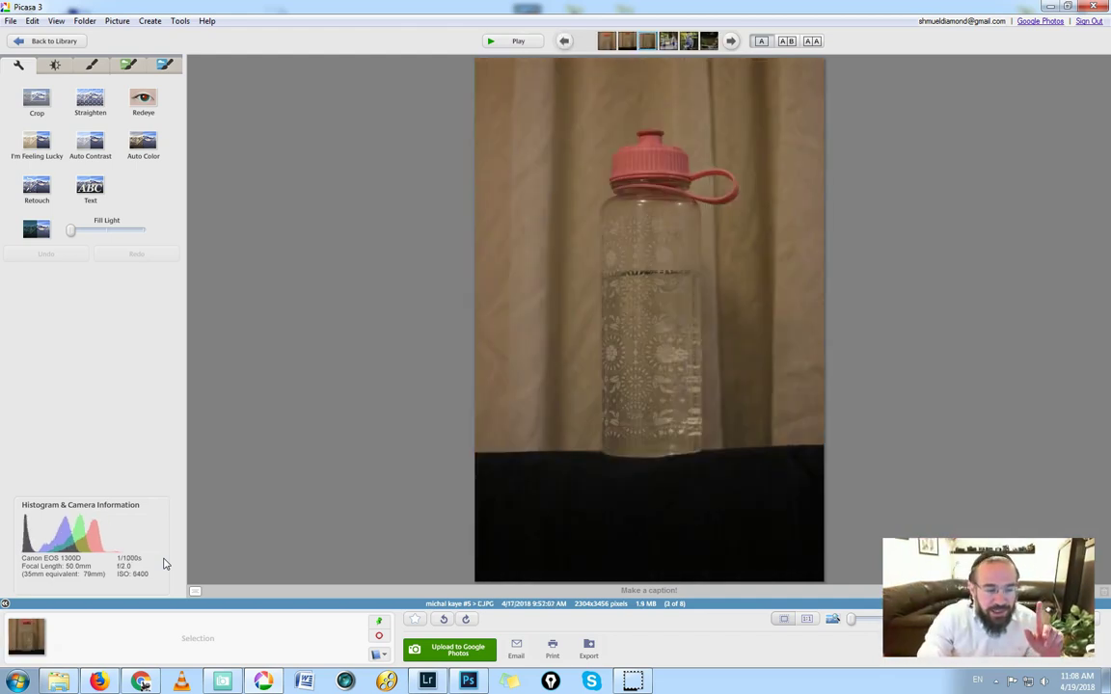
pyautogui.press('Right')
pyautogui.press('Left')
pyautogui.press('Right')
pyautogui.press('Left')
pyautogui.press('Right')
pyautogui.press('Left')
pyautogui.press('Right')
pyautogui.press('Left')
pyautogui.press('Right')
pyautogui.press('Left')
pyautogui.press('Right')
pyautogui.press('Left')
pyautogui.press('Right')
pyautogui.press('Left')
pyautogui.press('Right')
pyautogui.press('Left')
pyautogui.press('Right')
pyautogui.press('Left')
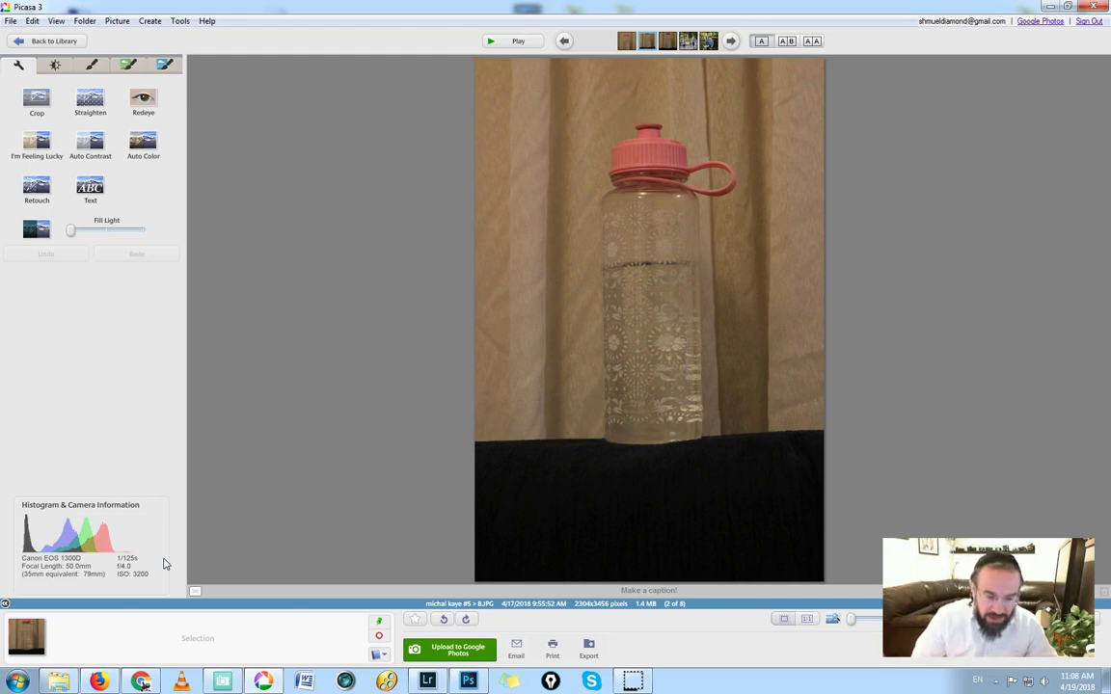
# Compare bottle photos 2 and 3, then move on to the boys-with-geese photo (4 of 8)
pyautogui.press('Right')
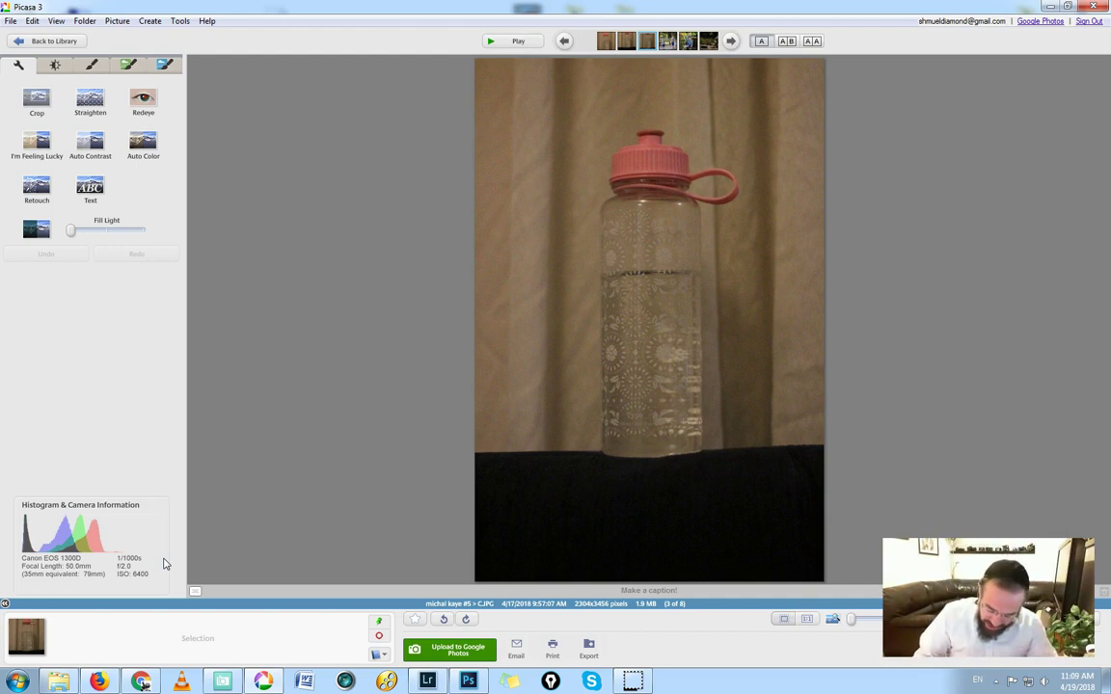
pyautogui.press('Right')
pyautogui.press('Left')
pyautogui.press('Left')
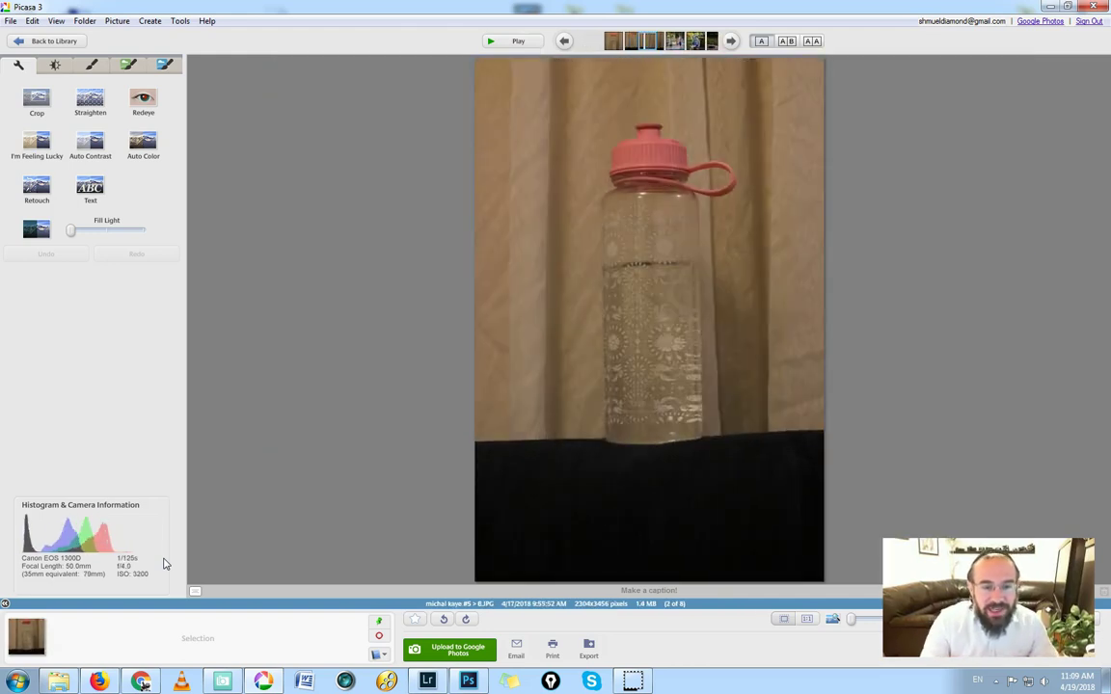
pyautogui.press('Right')
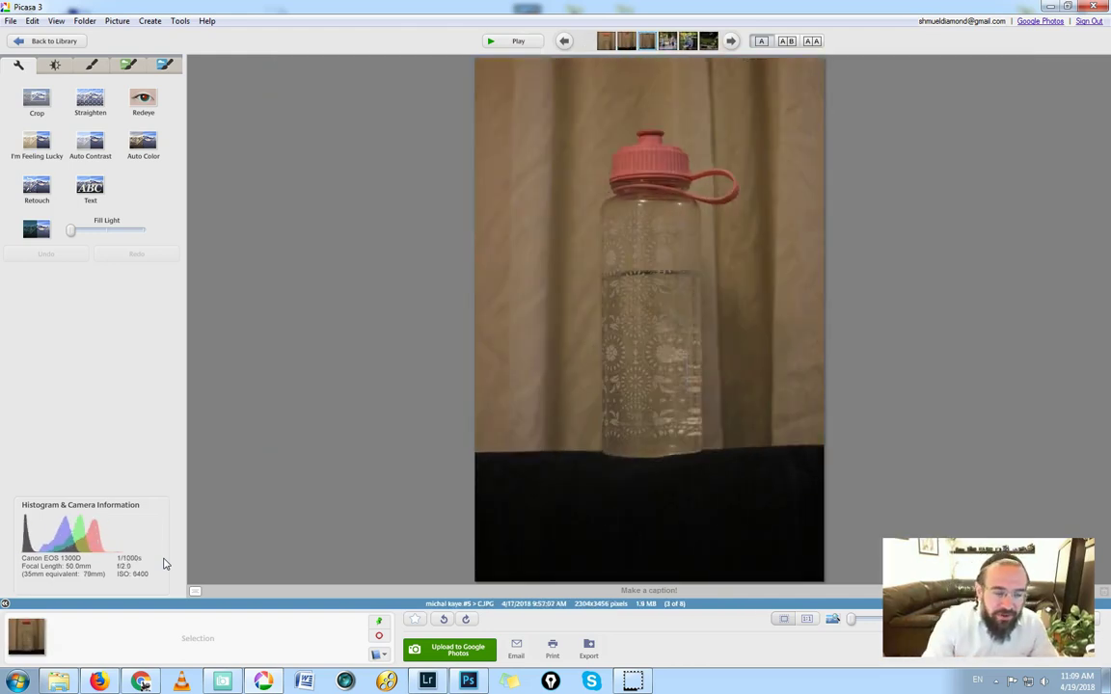
pyautogui.press('Left')
pyautogui.press('Right')
pyautogui.press('Left')
pyautogui.press('Right')
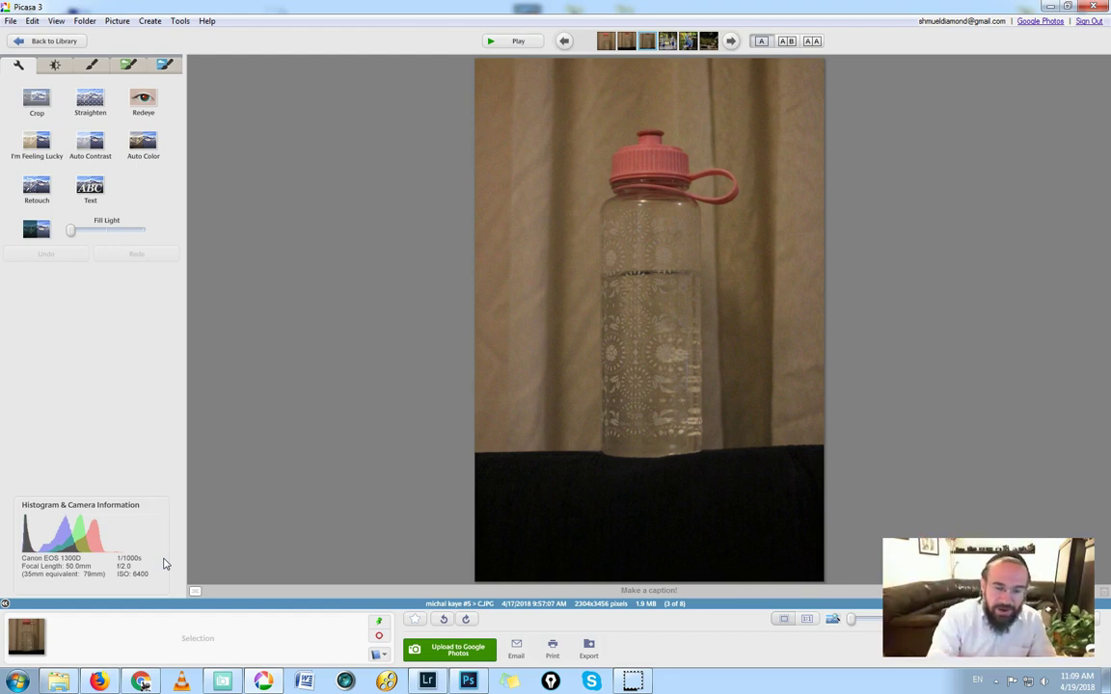
pyautogui.press('Right')
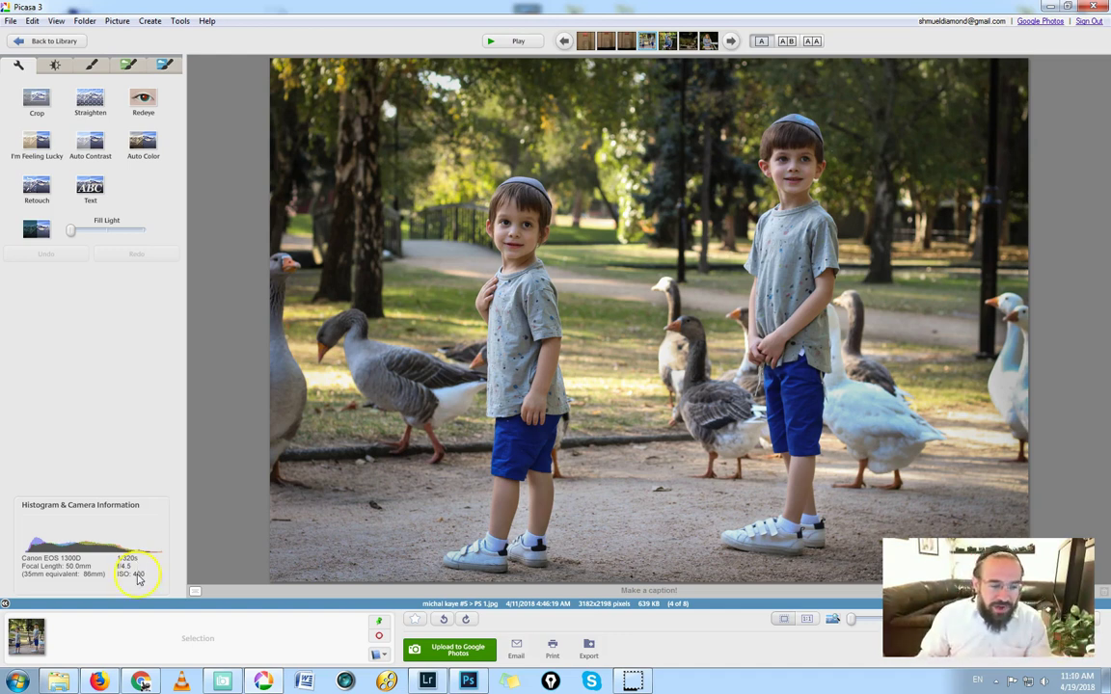
pyautogui.click(426, 342)
pyautogui.click(133, 545)
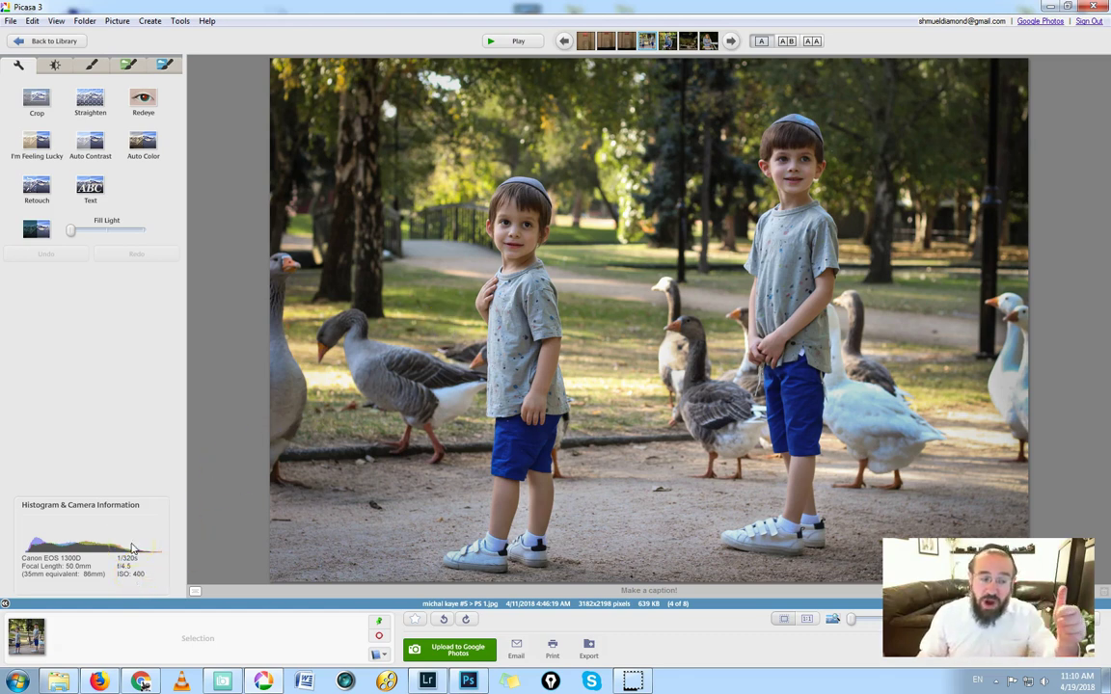
# Advance to the two-boys-on-a-bench photo (5 of 8)
pyautogui.moveTo(134, 547)
pyautogui.mouseDown()
pyautogui.moveTo(94, 567)
pyautogui.moveTo(647, 429)
pyautogui.moveTo(528, 309)
pyautogui.moveTo(520, 211)
pyautogui.moveTo(773, 87)
pyautogui.moveTo(740, 143)
pyautogui.mouseUp()
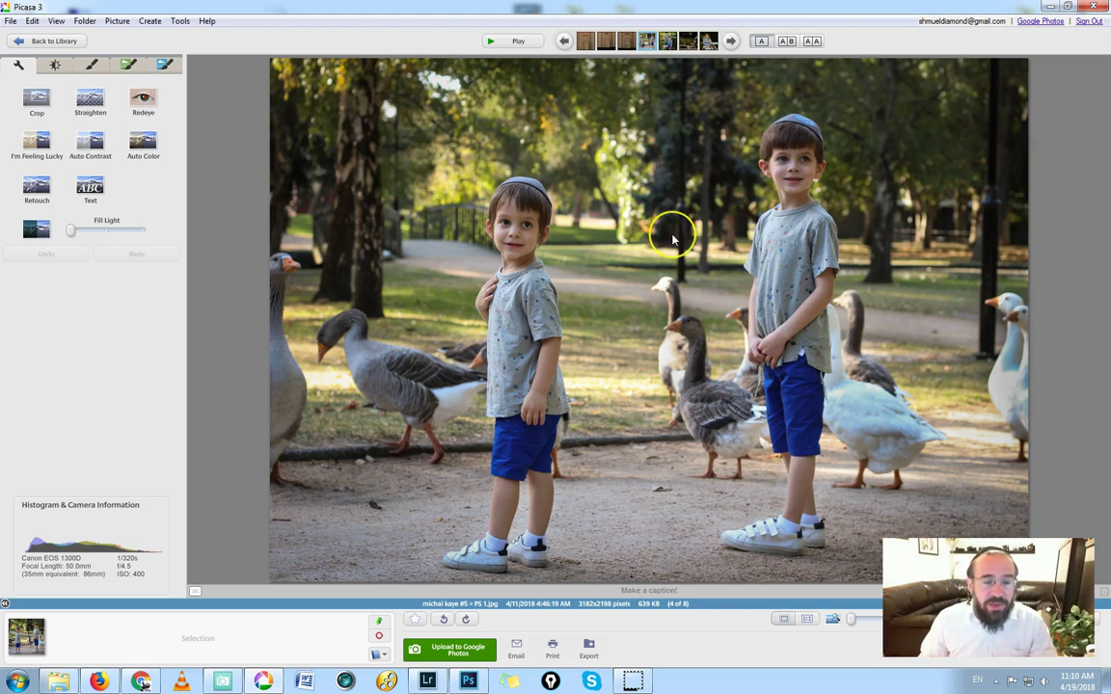
pyautogui.press('Right')
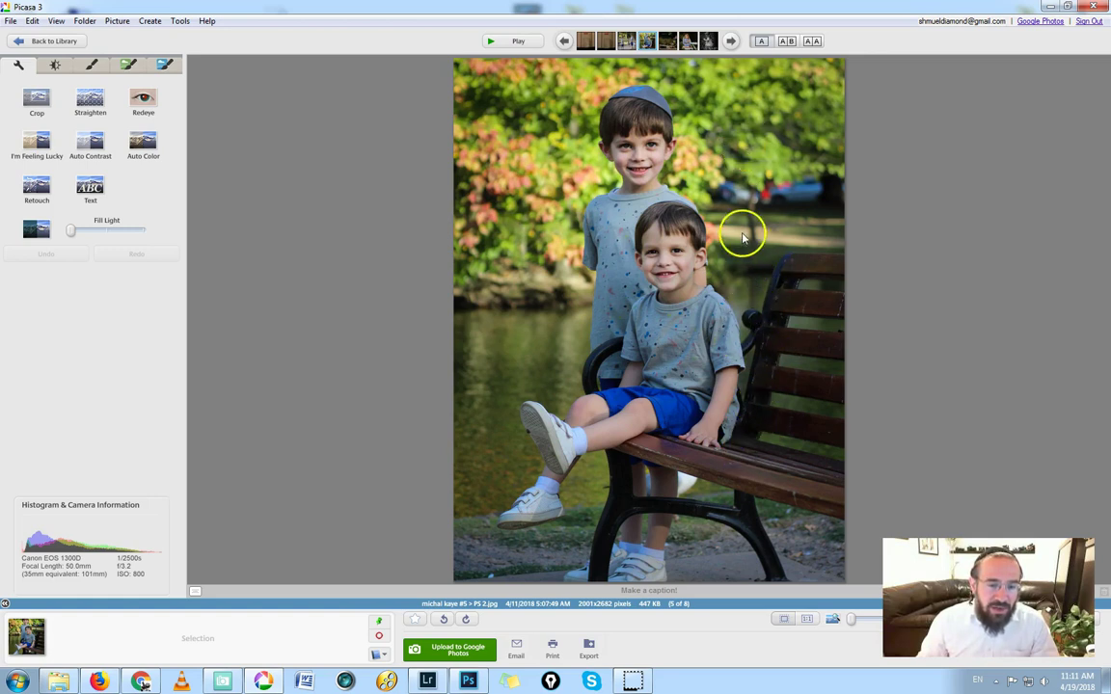
# Draw and fine-tune a crop frame around the two boys, trimming the bench's right side, then apply it
pyautogui.click(33, 98)
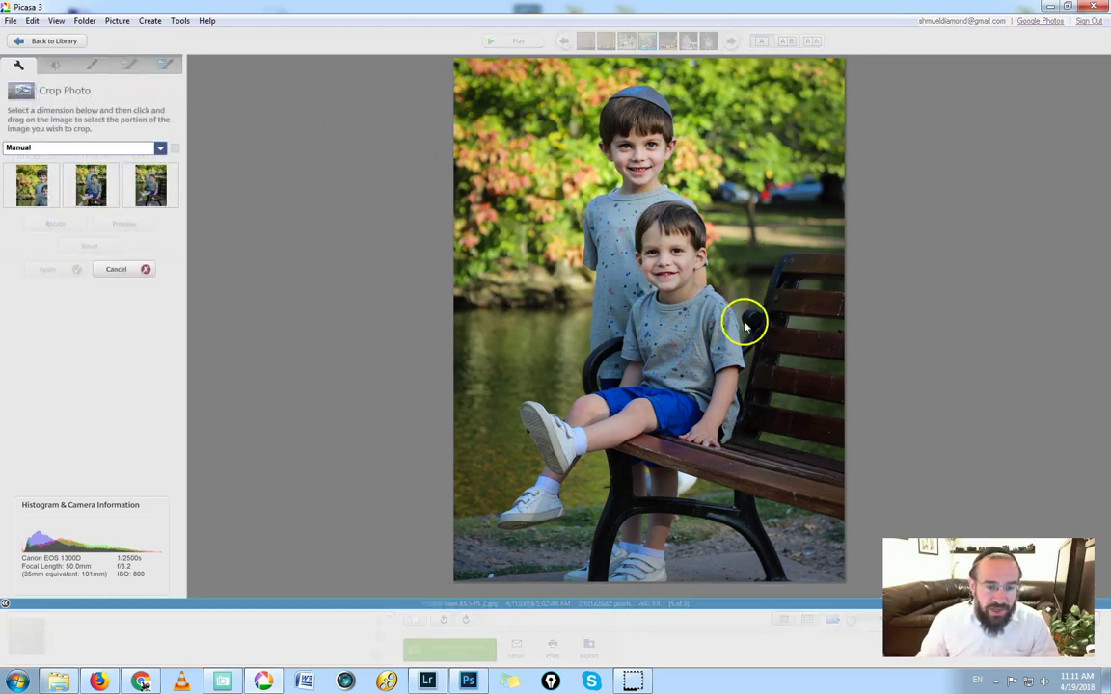
pyautogui.moveTo(482, 79); pyautogui.dragTo(766, 555)
pyautogui.moveTo(766, 414); pyautogui.dragTo(798, 387)
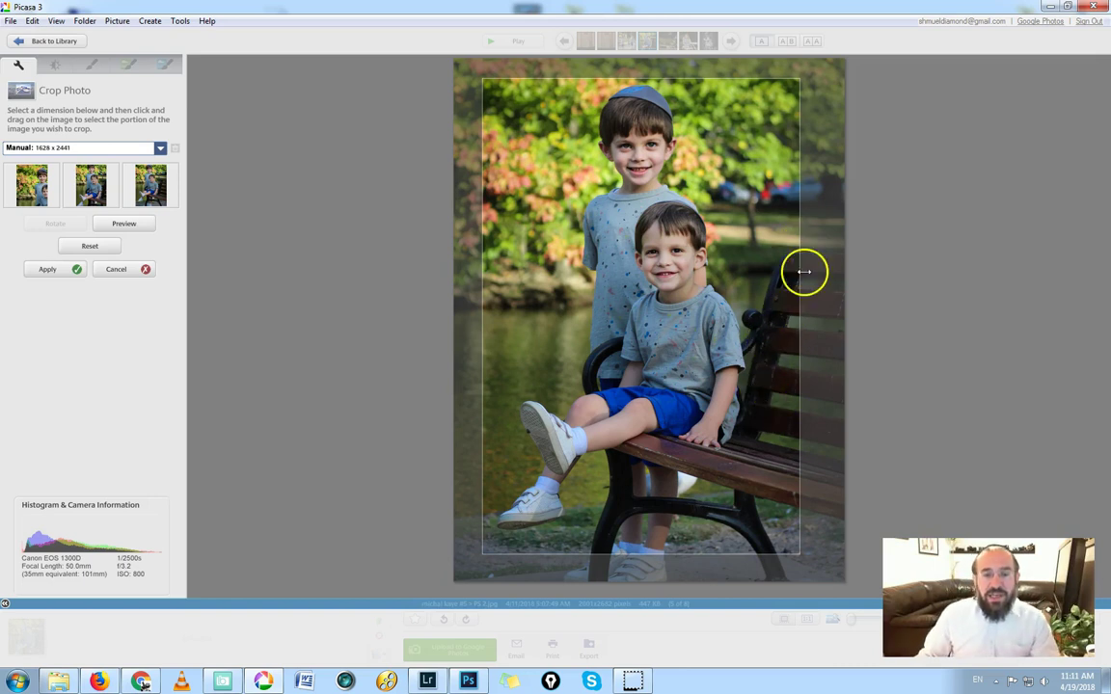
pyautogui.moveTo(804, 272); pyautogui.dragTo(783, 265)
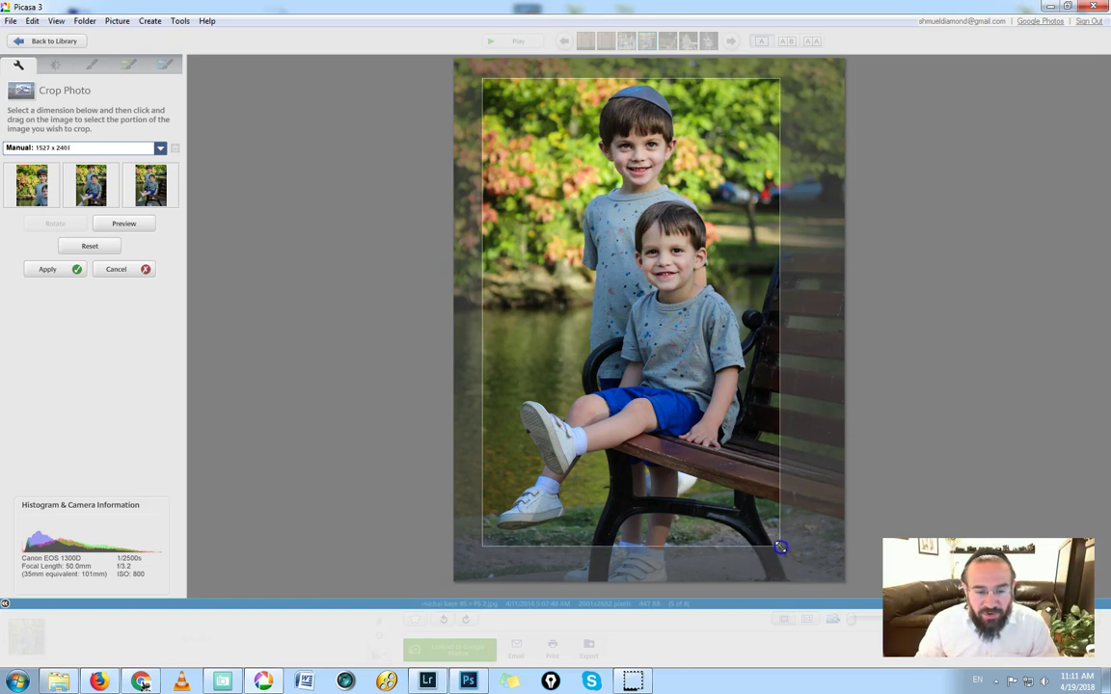
pyautogui.moveTo(776, 402)
pyautogui.mouseDown()
pyautogui.moveTo(841, 399)
pyautogui.moveTo(772, 401)
pyautogui.mouseUp()
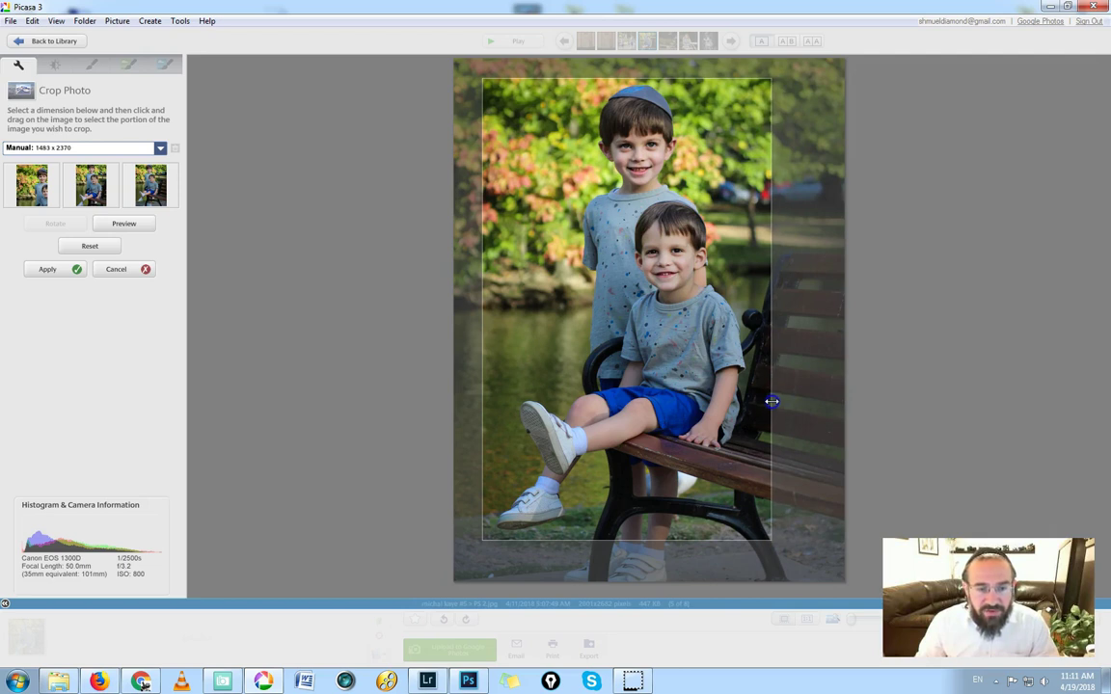
pyautogui.moveTo(719, 85); pyautogui.dragTo(719, 74)
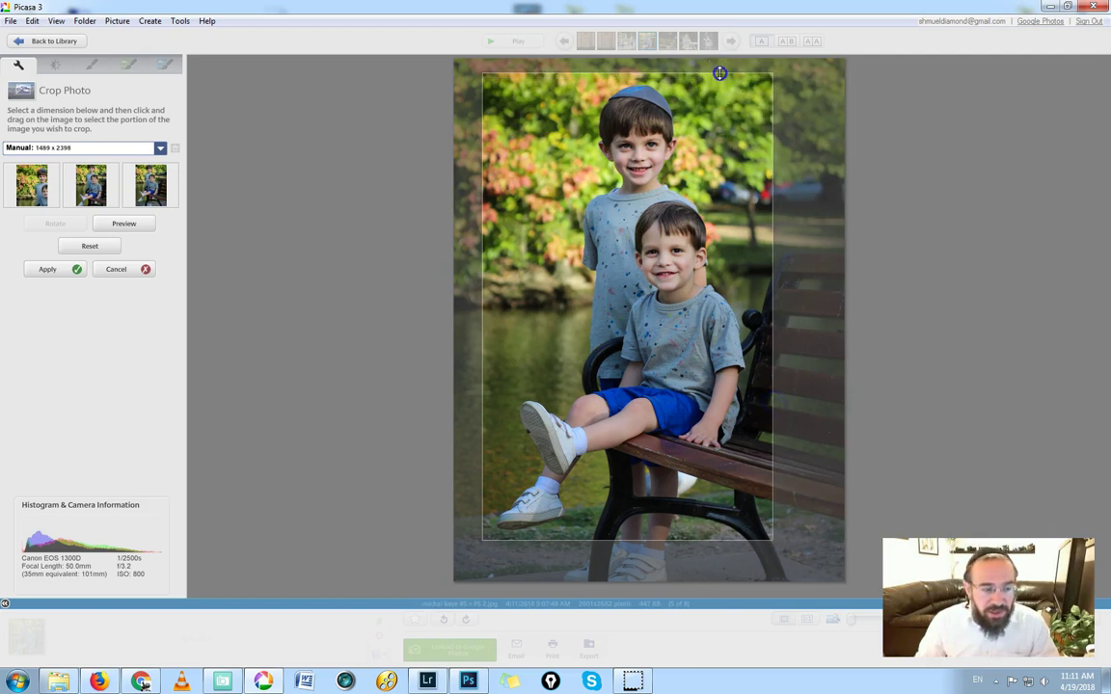
pyautogui.click(137, 580)
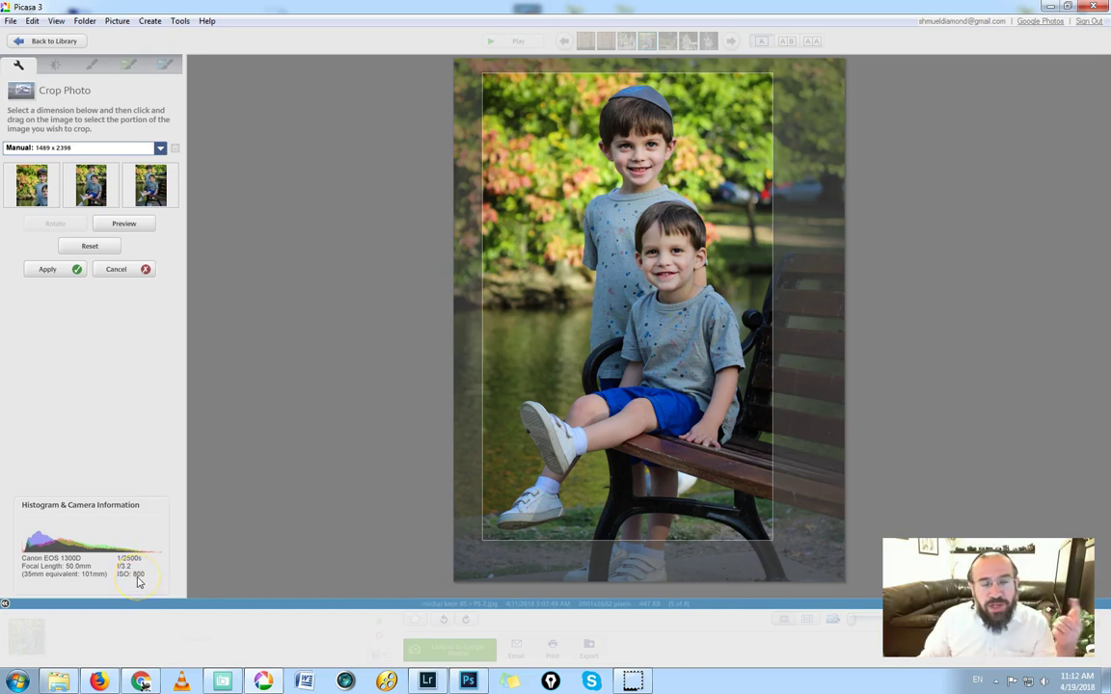
pyautogui.click(145, 600)
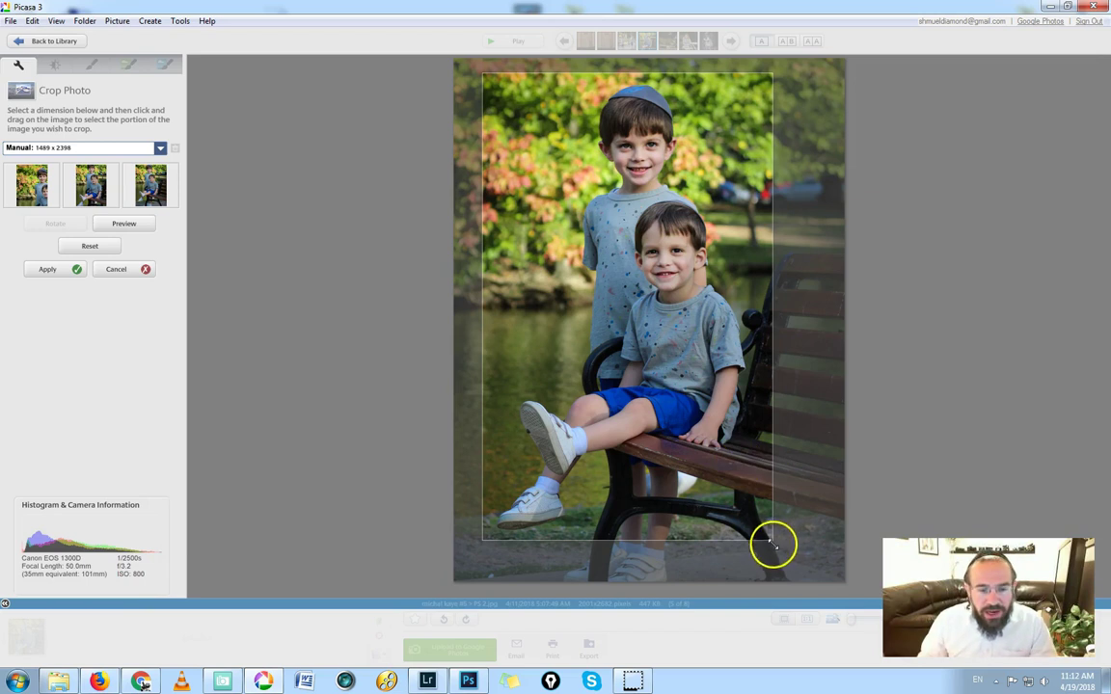
pyautogui.moveTo(772, 540); pyautogui.dragTo(777, 540)
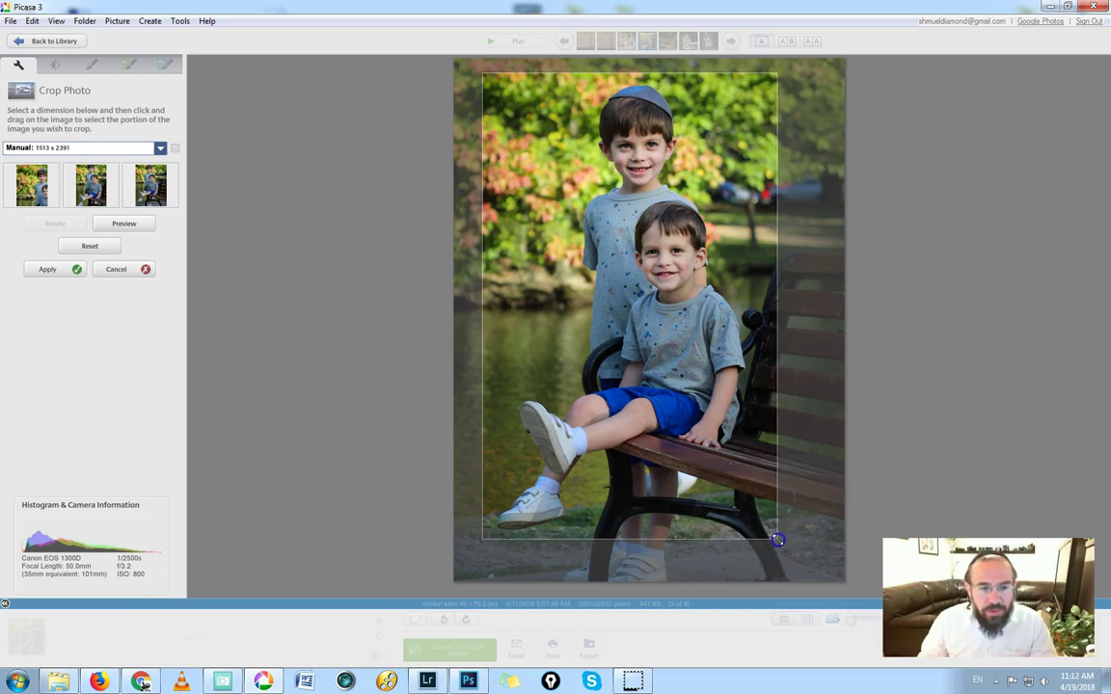
pyautogui.moveTo(480, 73); pyautogui.dragTo(468, 65)
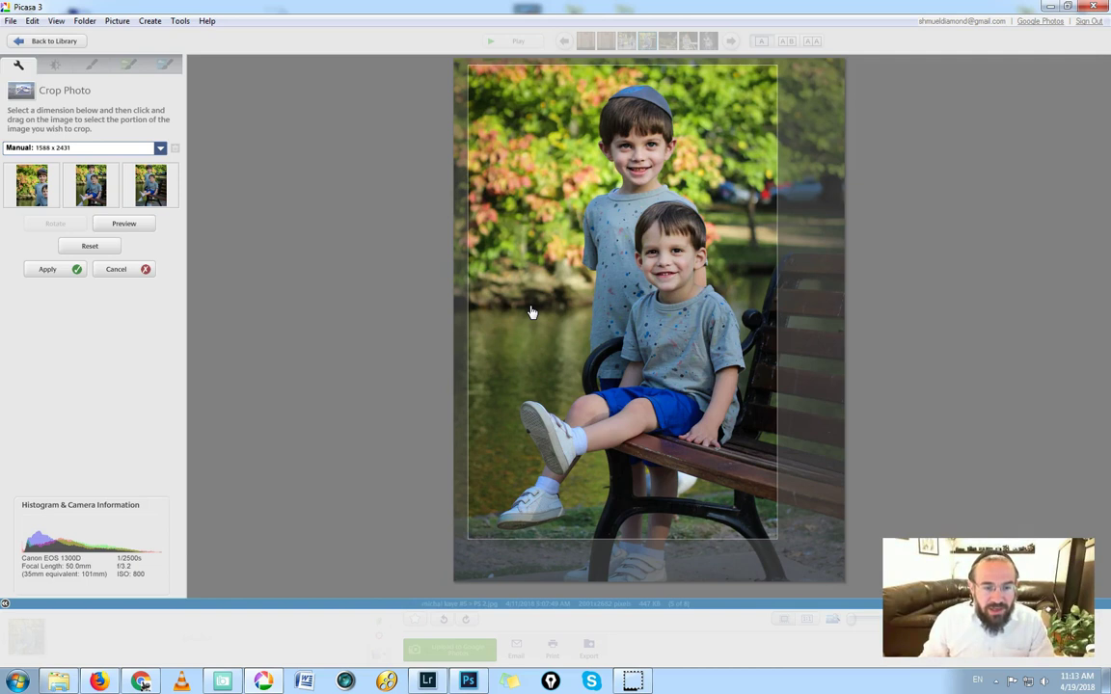
pyautogui.press('Return')
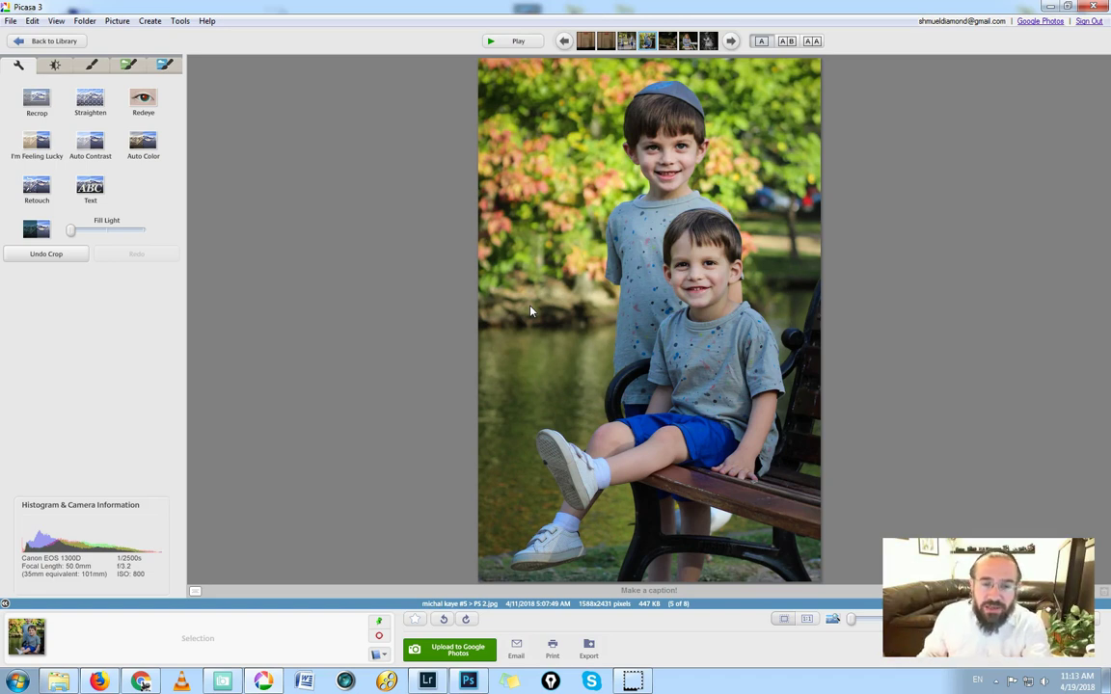
pyautogui.press('Right')
pyautogui.click(377, 366)
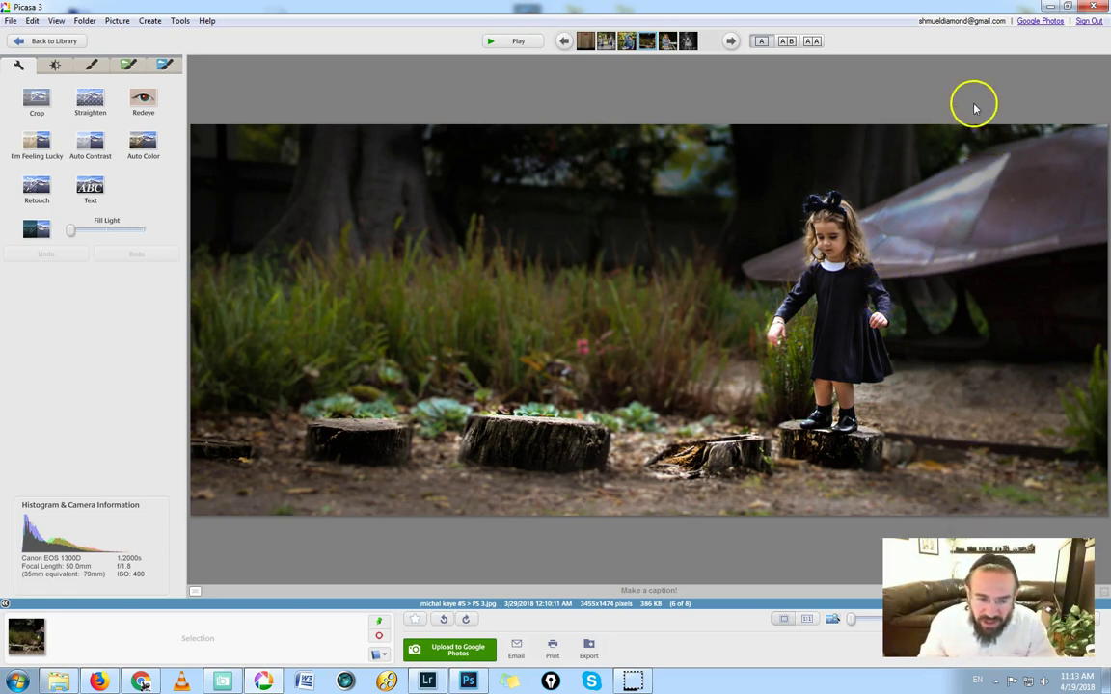
pyautogui.scroll(2, 762, 354)
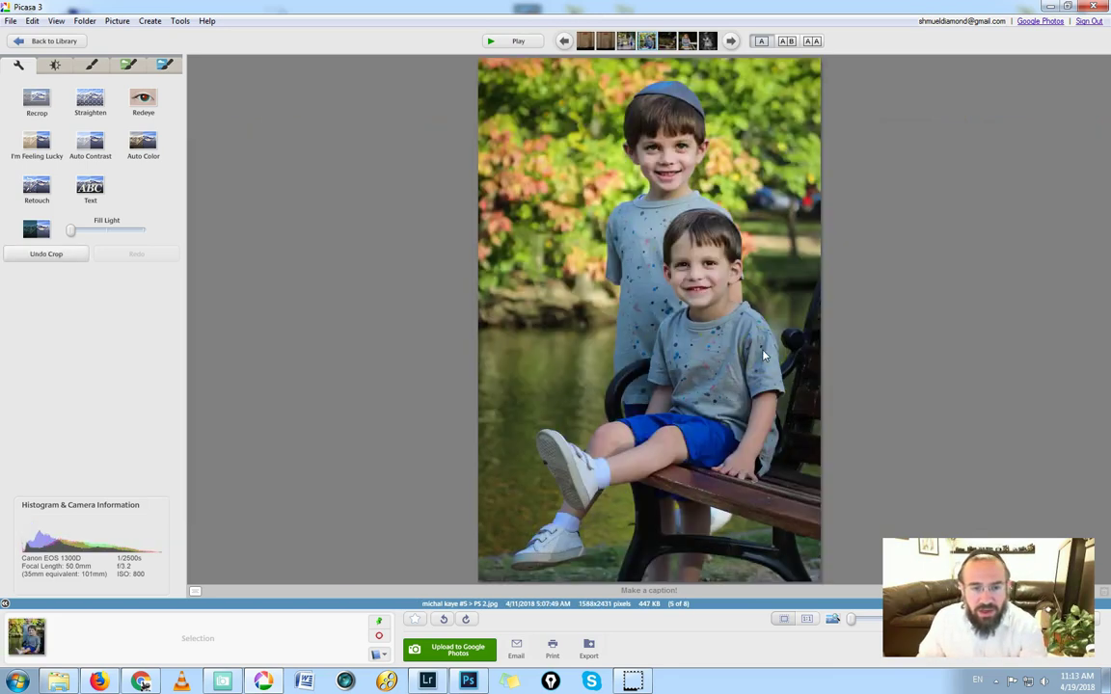
pyautogui.scroll(-3, 762, 355)
# Scroll through the photos to reach the girl on the white chair (7 of 8)
pyautogui.scroll(1, 762, 355)
pyautogui.scroll(-2, 762, 354)
pyautogui.scroll(1, 761, 352)
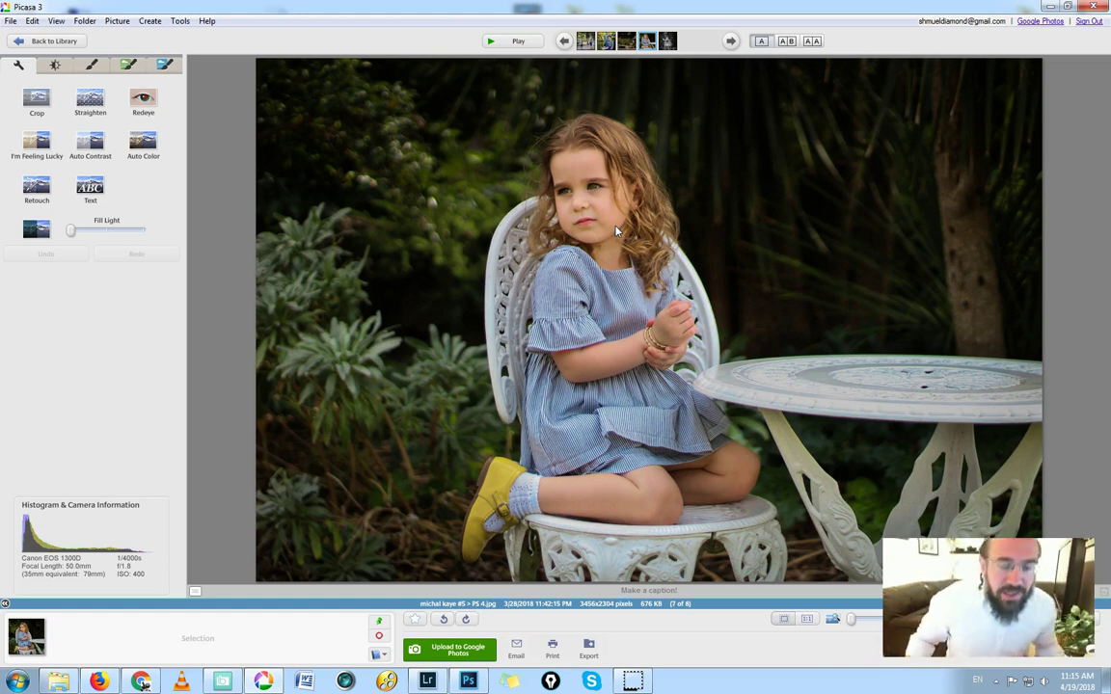
# Draw a first crop box covering nearly the whole girl-on-chair photo
pyautogui.click(34, 96)
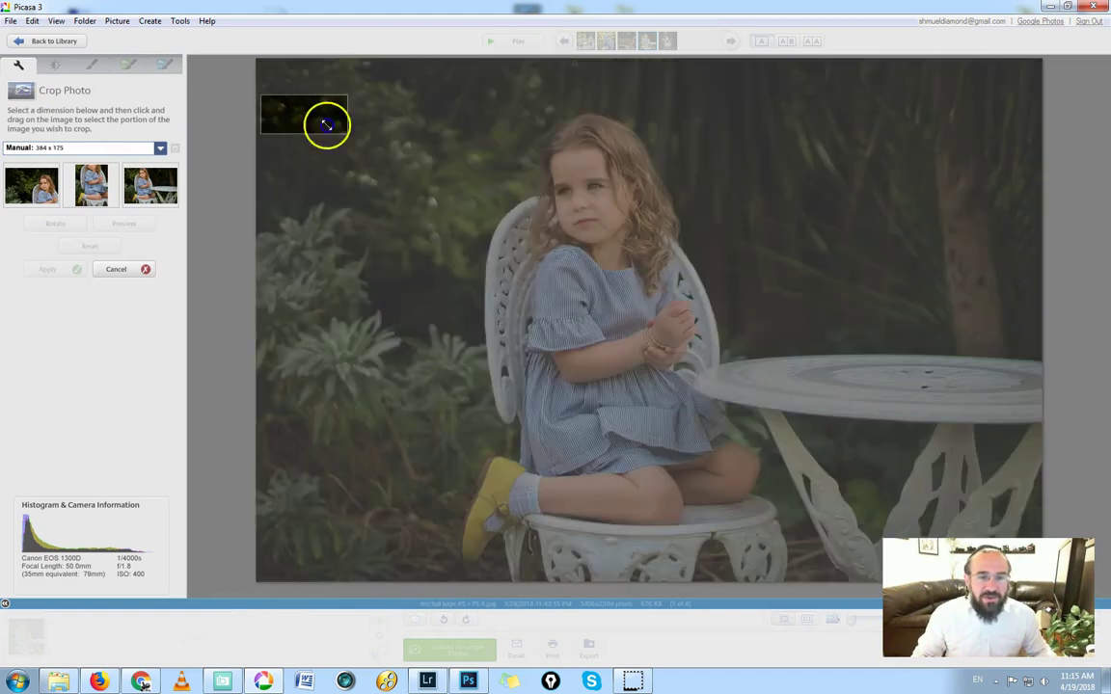
pyautogui.moveTo(348, 134); pyautogui.dragTo(1039, 581)
pyautogui.moveTo(664, 95); pyautogui.dragTo(664, 87)
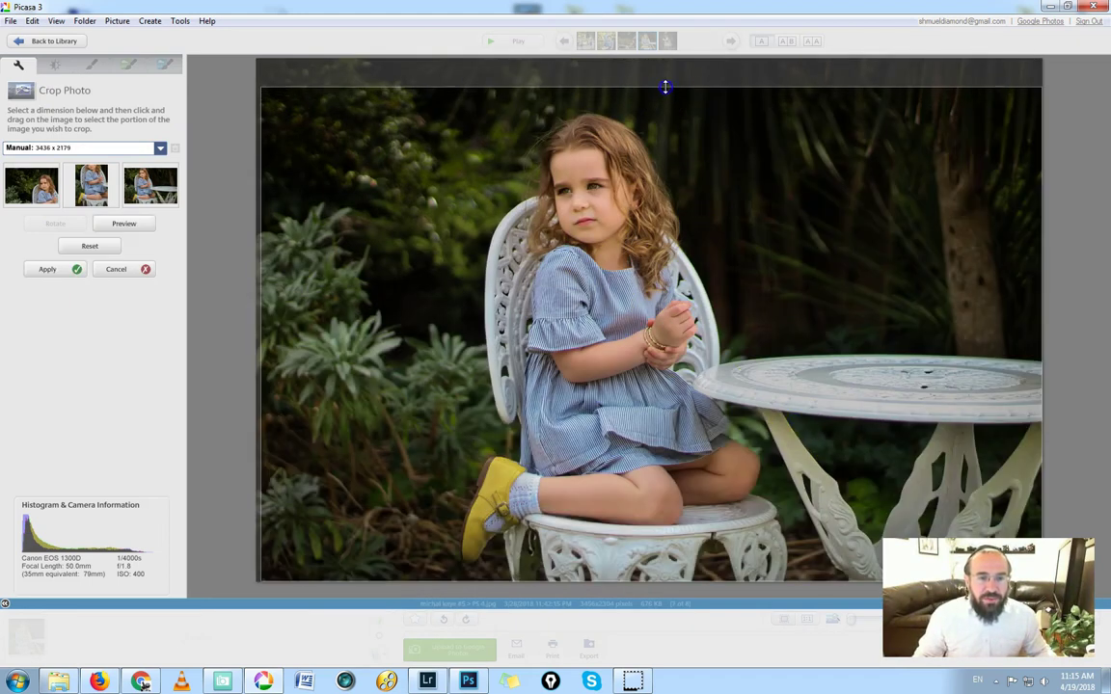
pyautogui.moveTo(286, 258); pyautogui.dragTo(180, 296)
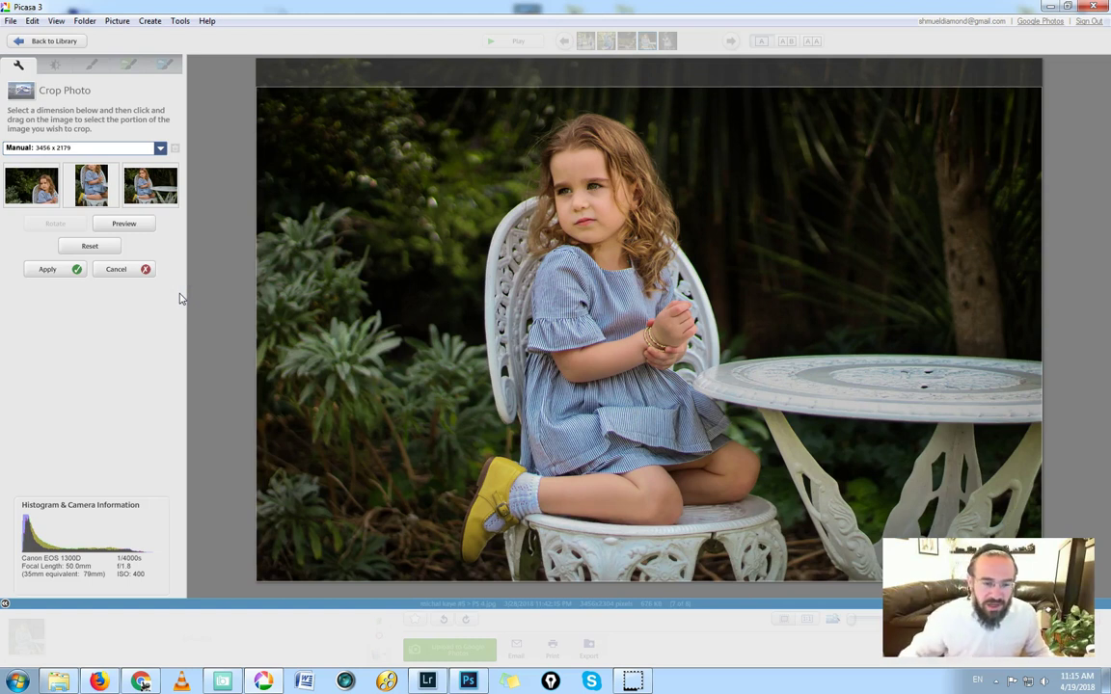
pyautogui.moveTo(345, 352); pyautogui.dragTo(443, 367)
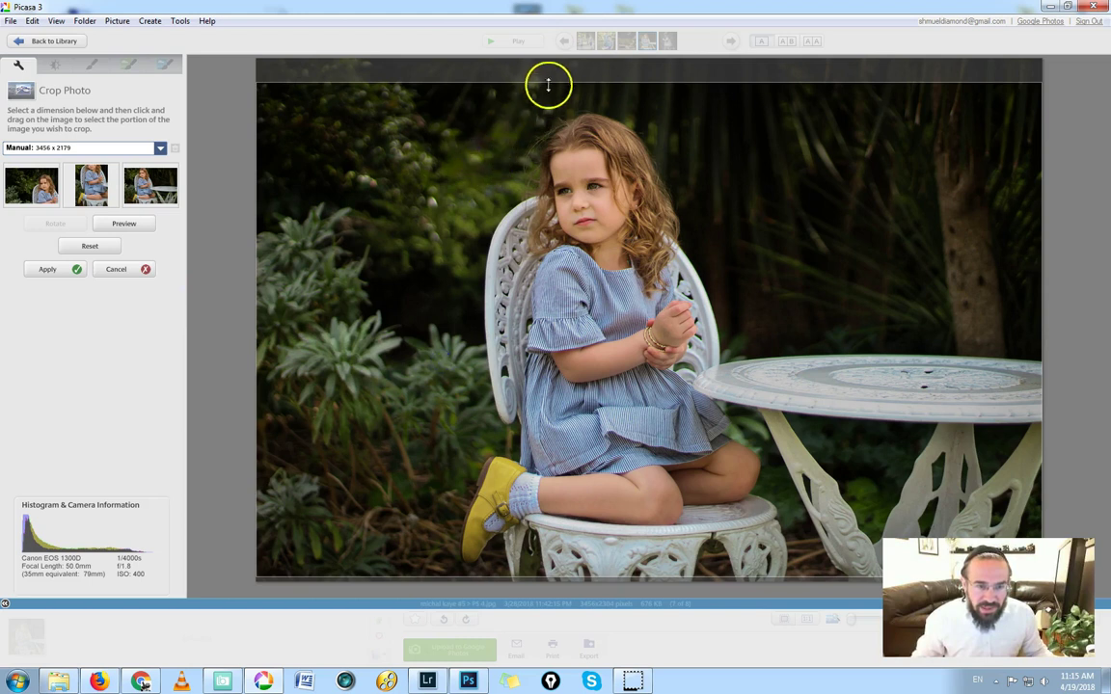
pyautogui.moveTo(550, 88); pyautogui.dragTo(551, 87)
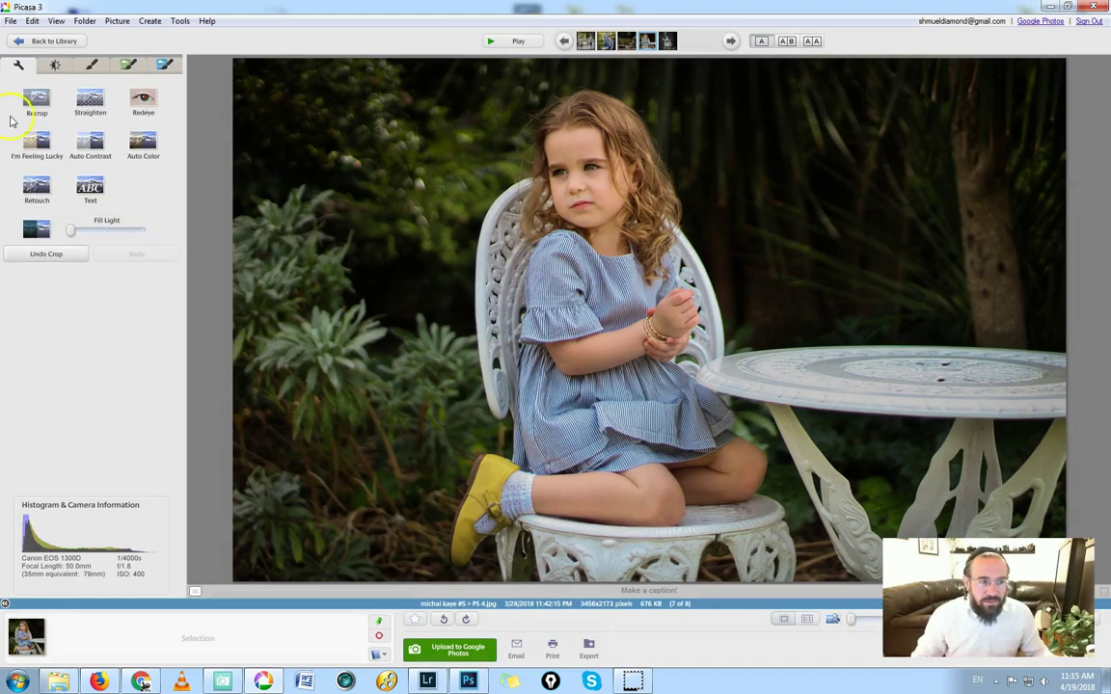
# Redo the crop with Manual proportions, trimming a thin top strip, and apply it
pyautogui.click(36, 101)
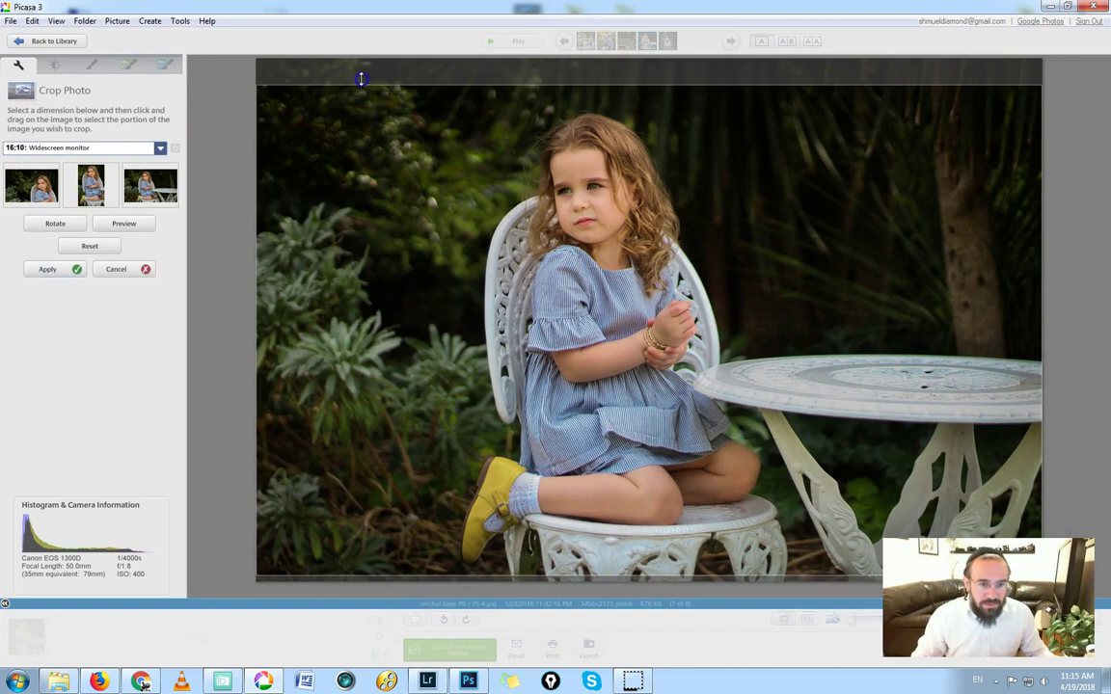
pyautogui.click(69, 146)
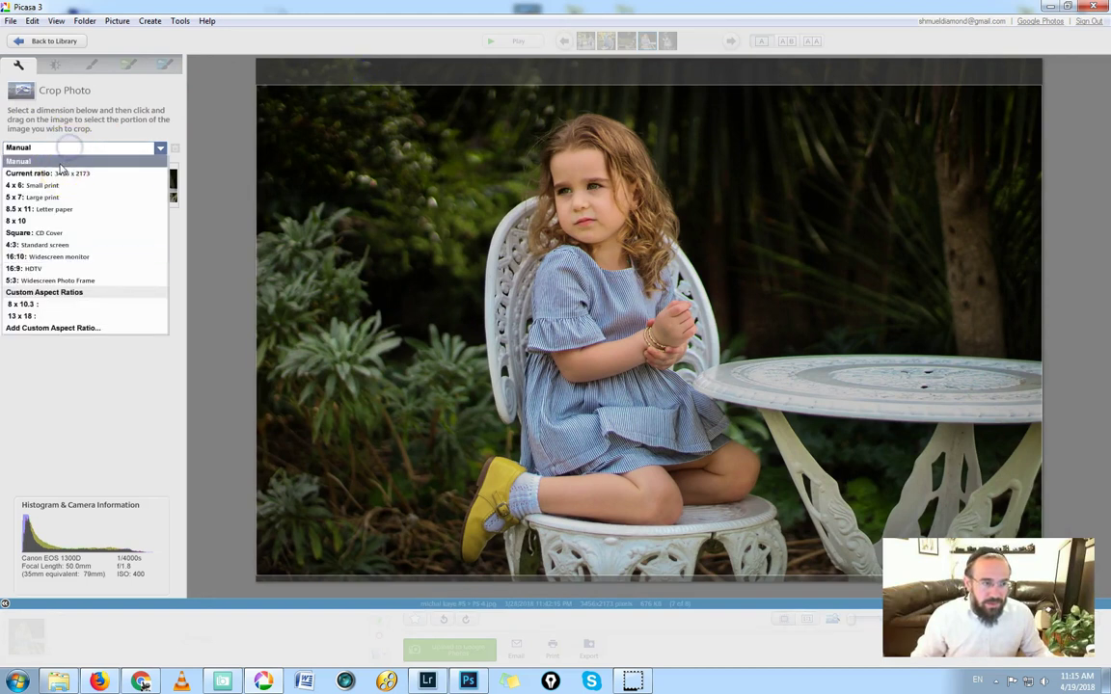
pyautogui.click(43, 158)
pyautogui.moveTo(302, 94); pyautogui.dragTo(237, 83)
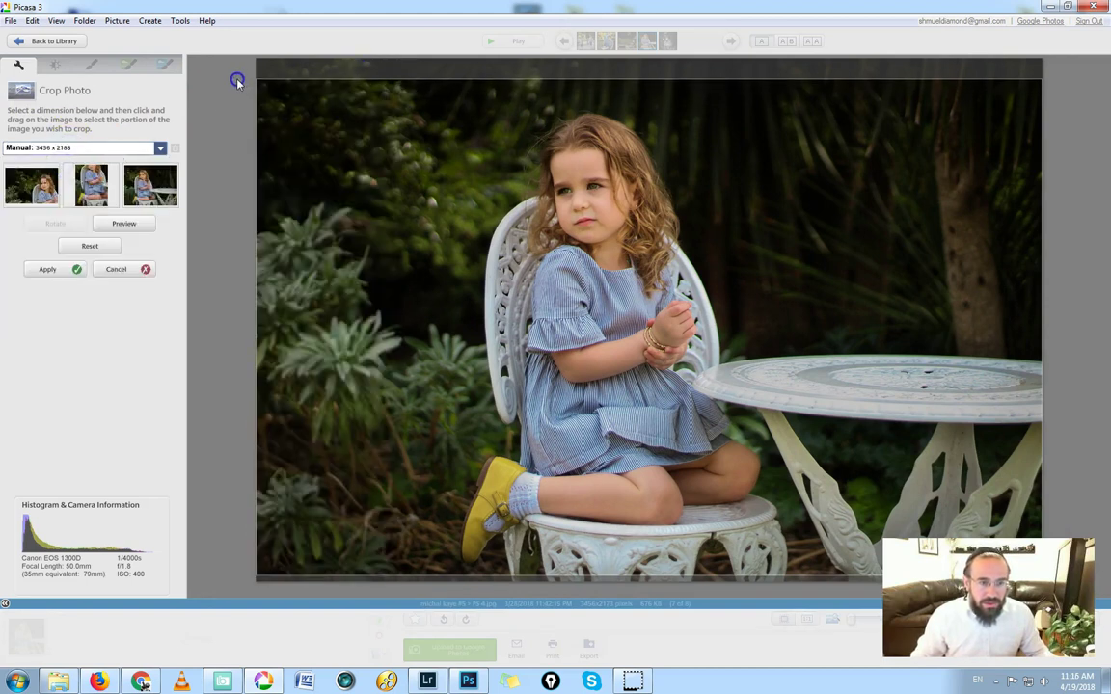
pyautogui.click(50, 269)
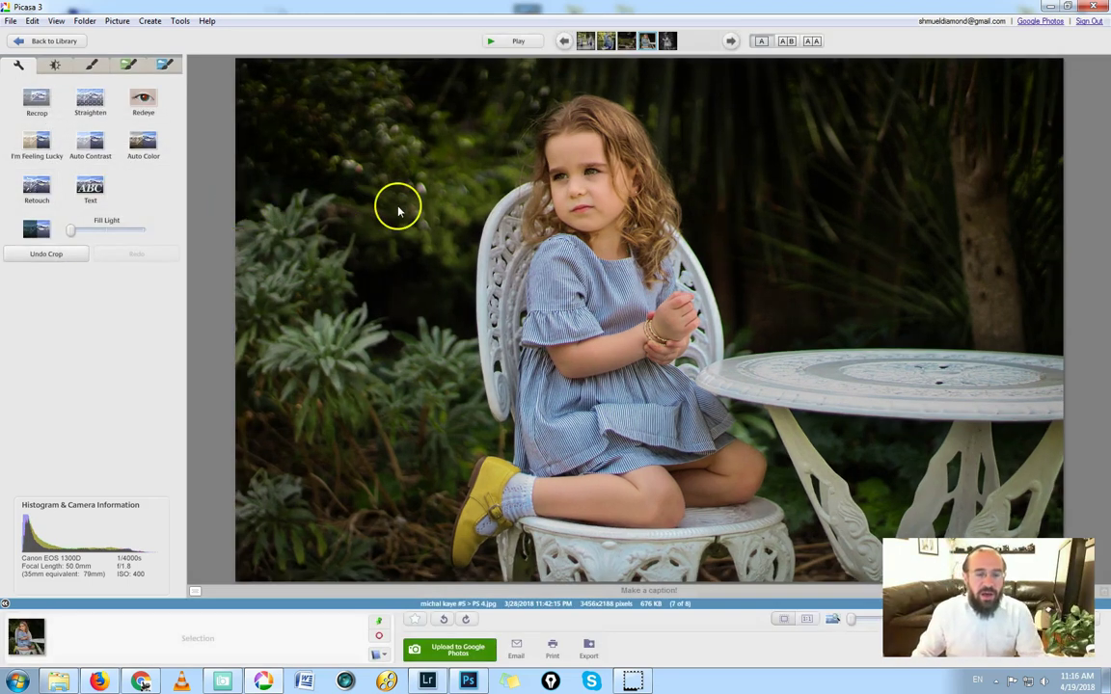
# Compare photo 8, the black-and-white girl by tree bark, with the colour chair photo 7
pyautogui.press('Right')
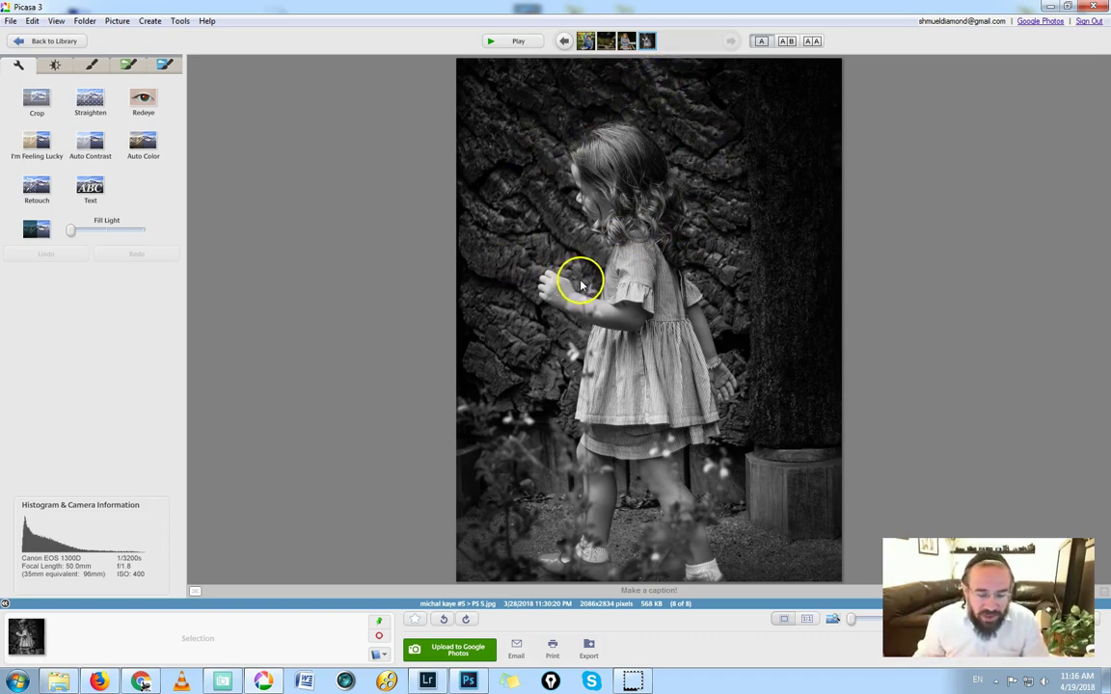
pyautogui.press('Left')
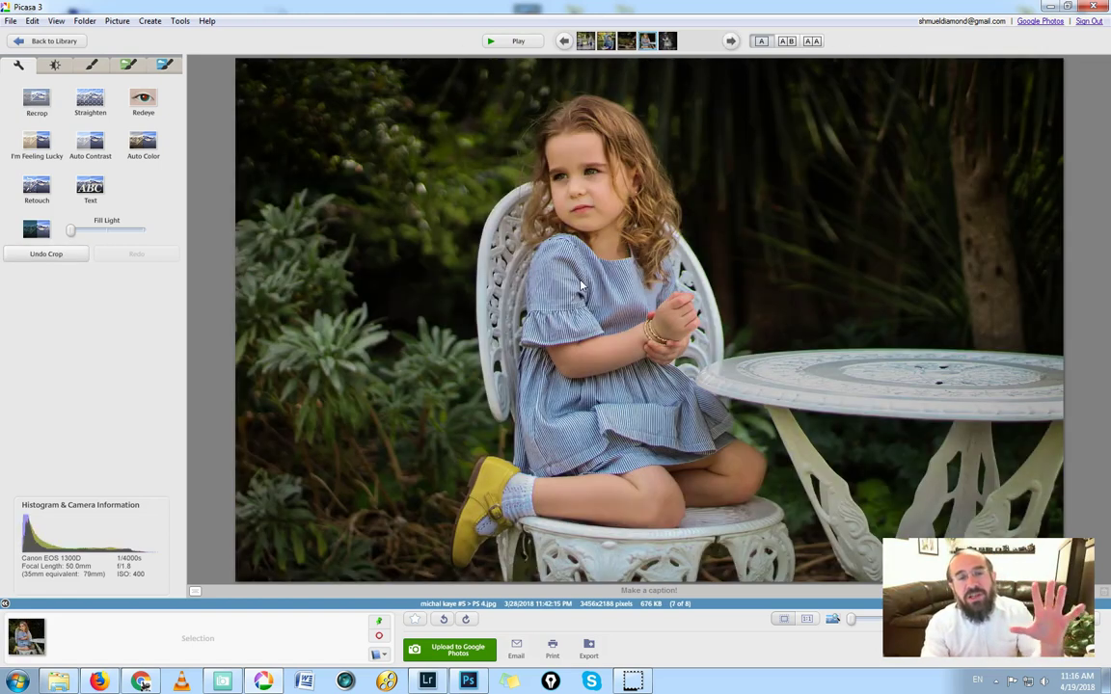
# Open the black-and-white photo 8 in Adobe Photoshop Lightroom Classic
pyautogui.press('Right')
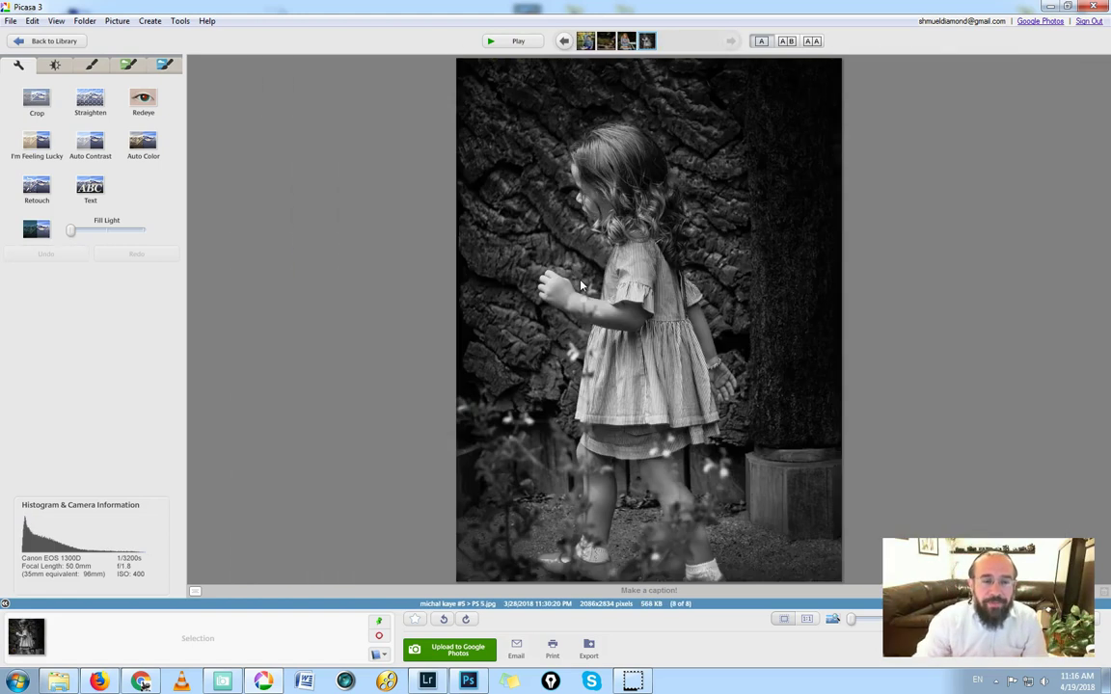
pyautogui.rightClick(685, 314)
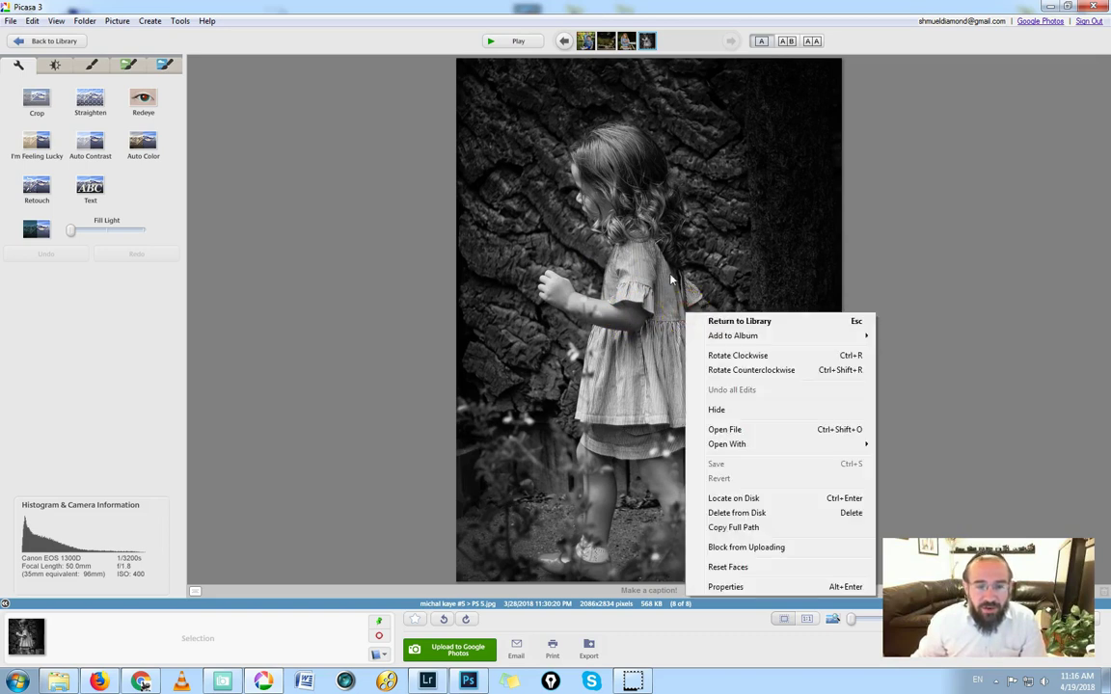
pyautogui.moveTo(739, 447)
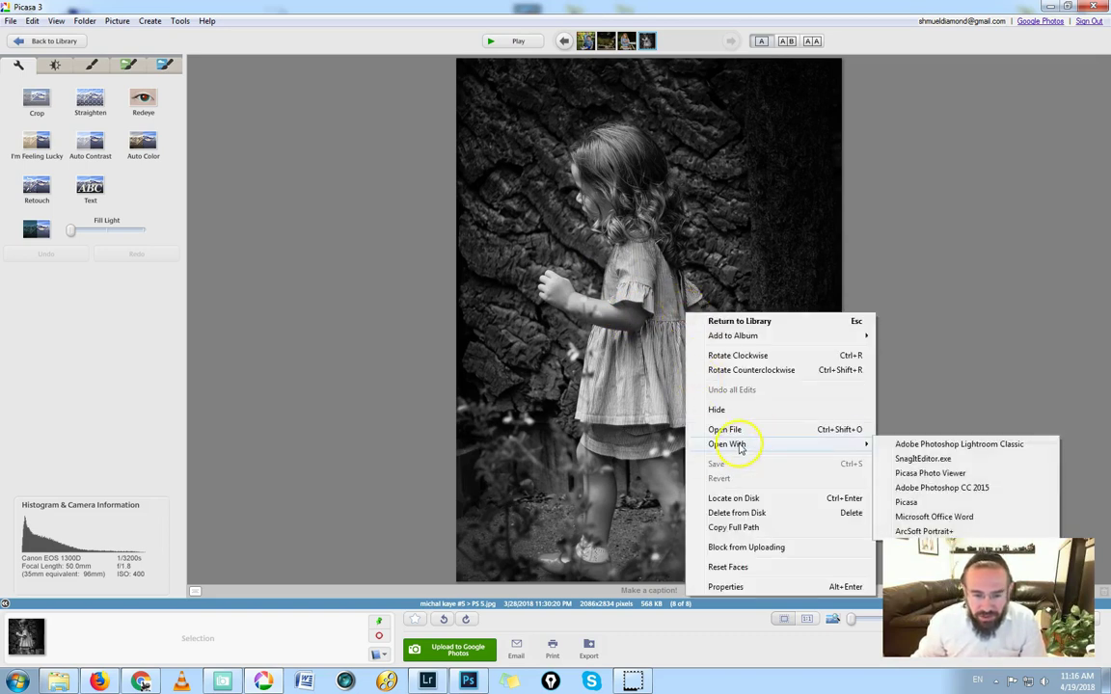
pyautogui.click(974, 446)
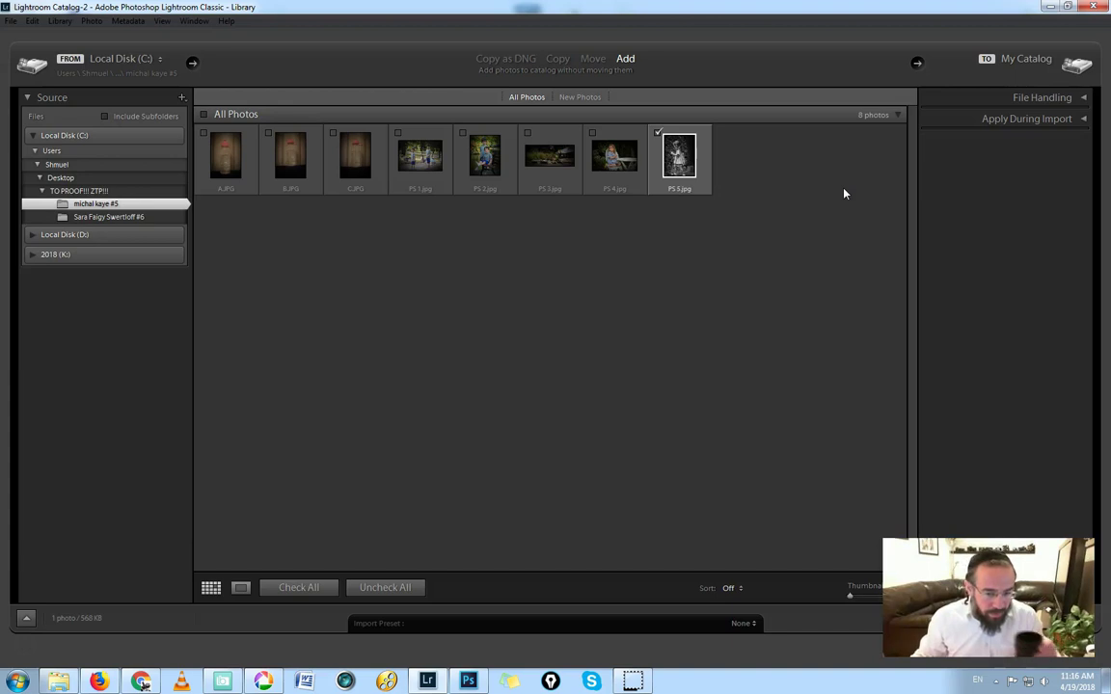
# Import PS 5.jpg into the Lightroom catalog and view it large in Loupe
pyautogui.doubleClick(679, 161)
pyautogui.click(962, 631)
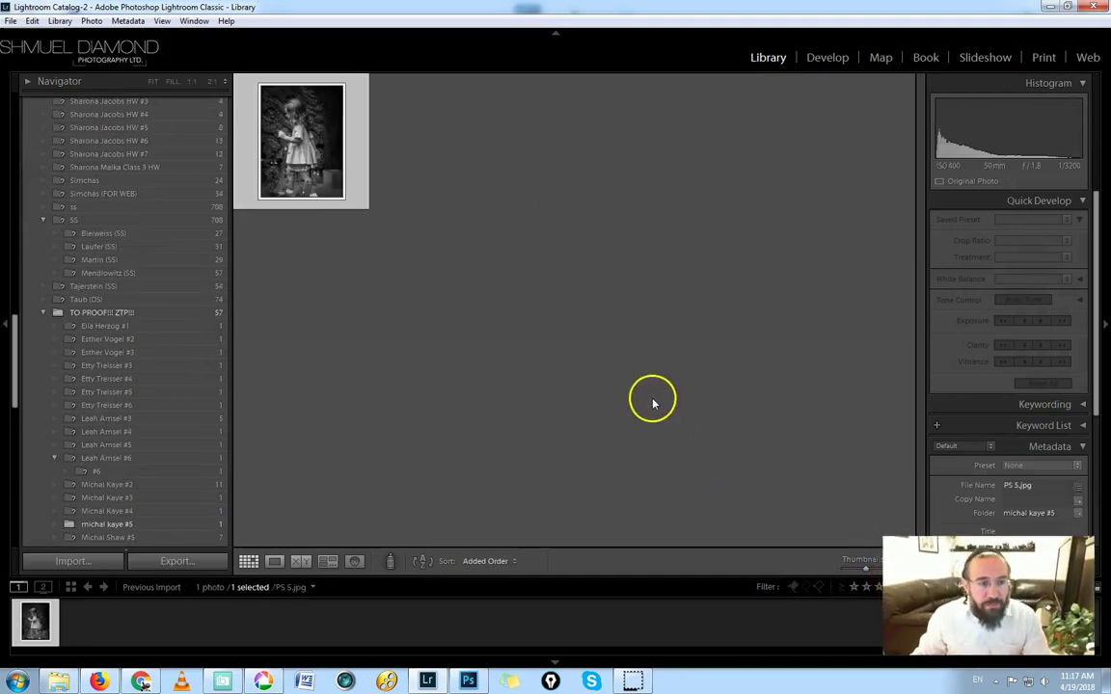
pyautogui.doubleClick(298, 125)
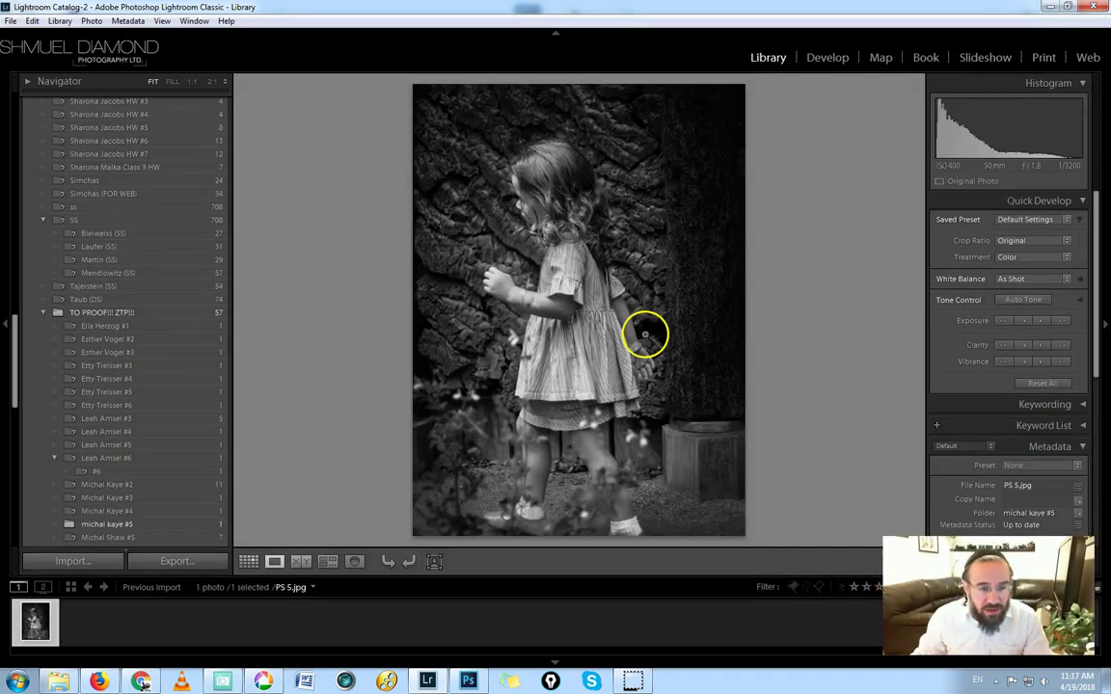
# In Develop, paint an Adjustment Brush stroke with Clarity 33 over the girl's hair
pyautogui.click(822, 60)
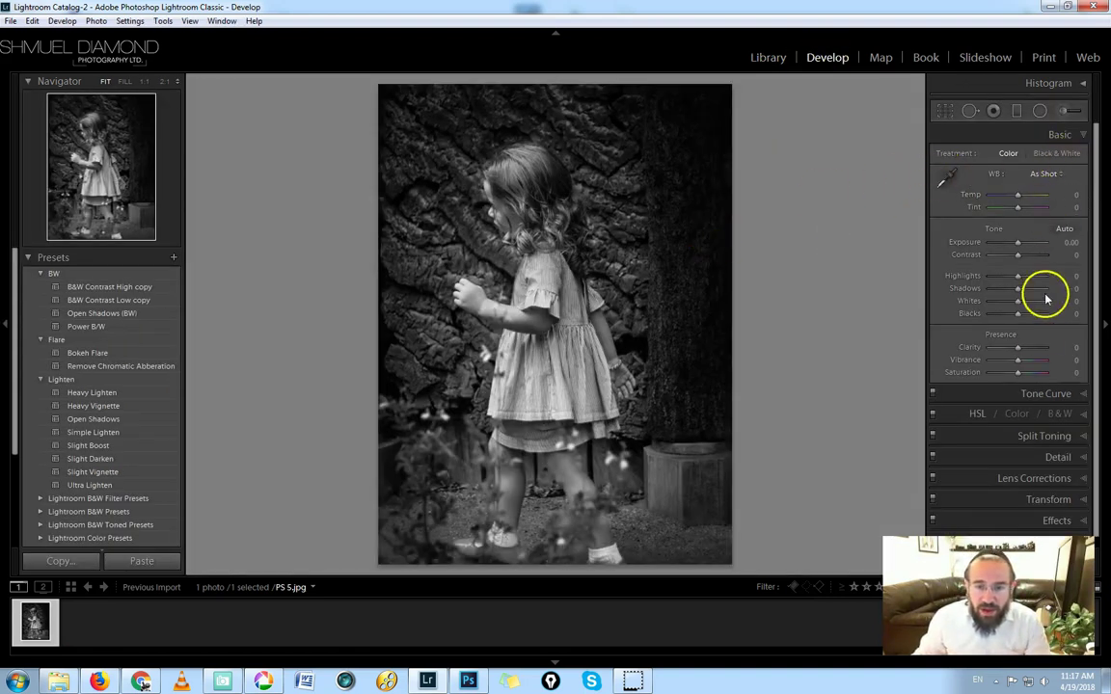
pyautogui.click(1062, 110)
pyautogui.click(944, 138)
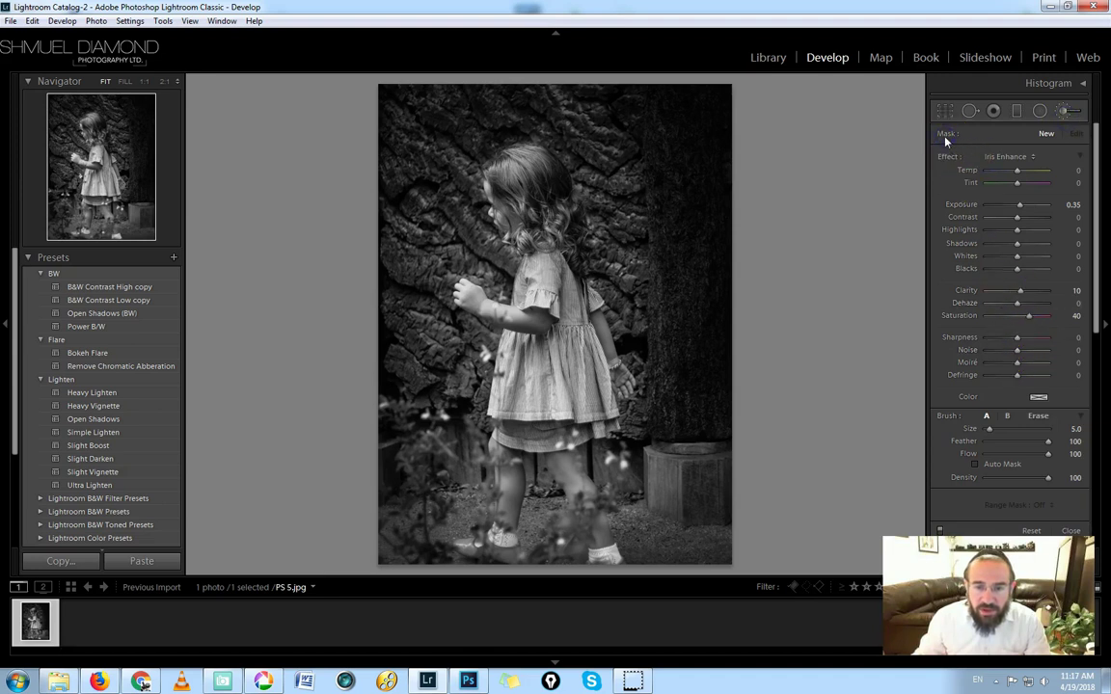
pyautogui.click(949, 159)
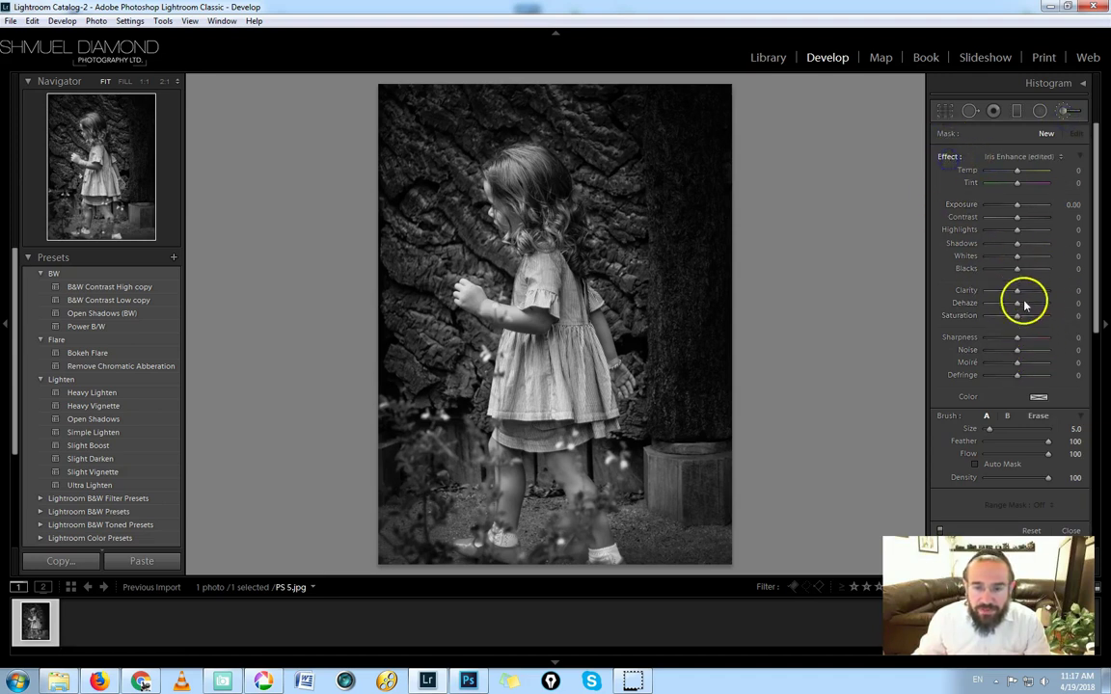
pyautogui.moveTo(1015, 292); pyautogui.dragTo(1028, 297)
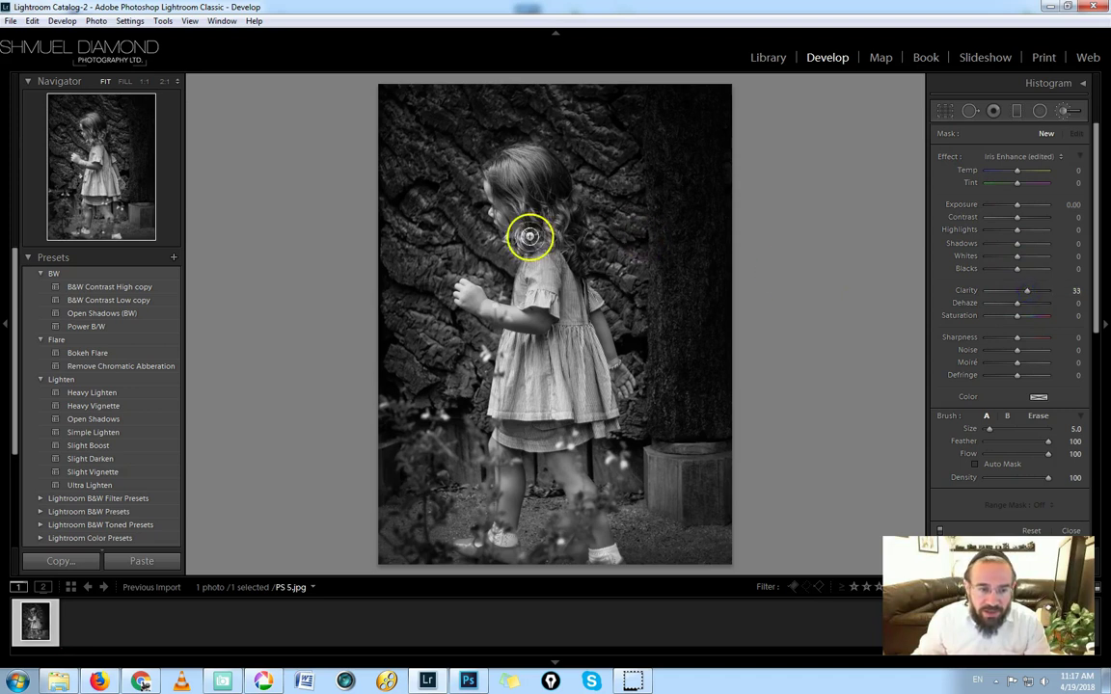
pyautogui.scroll(4, 531, 233)
pyautogui.moveTo(533, 231)
pyautogui.mouseDown()
pyautogui.moveTo(521, 185)
pyautogui.moveTo(564, 232)
pyautogui.moveTo(515, 188)
pyautogui.moveTo(535, 232)
pyautogui.moveTo(536, 218)
pyautogui.moveTo(574, 236)
pyautogui.mouseUp()
pyautogui.scroll(6, 617, 173)
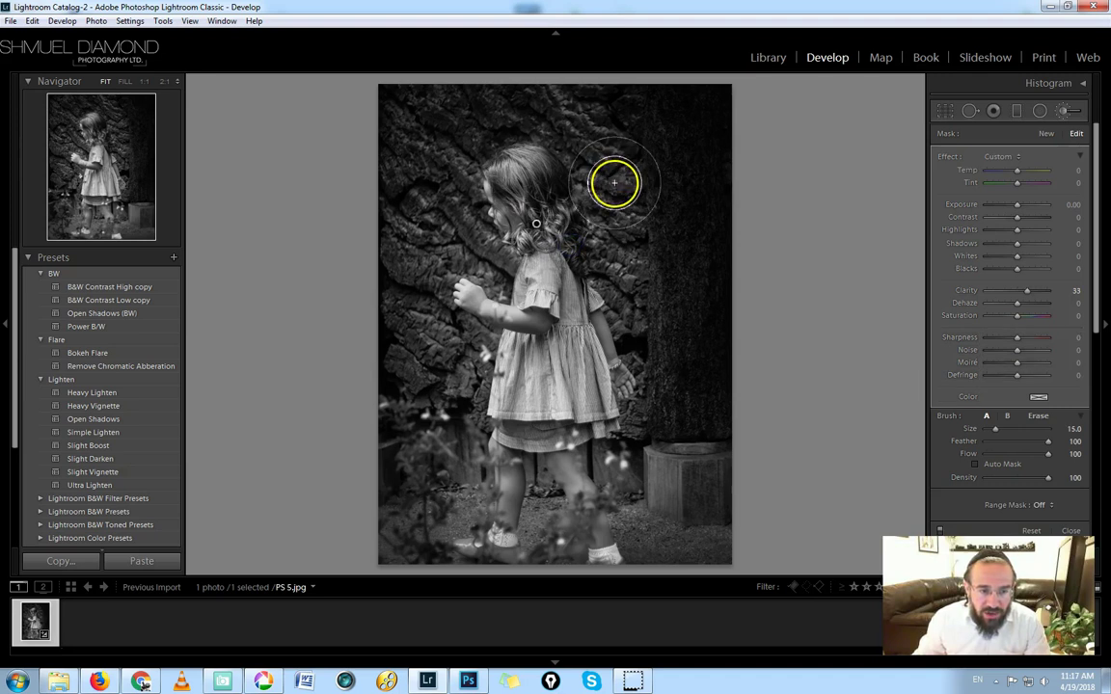
# Paint a new brushed patch beside the girl's hair and set its Exposure to 0.70
pyautogui.click(1045, 133)
pyautogui.moveTo(596, 169)
pyautogui.mouseDown()
pyautogui.moveTo(614, 245)
pyautogui.moveTo(615, 179)
pyautogui.moveTo(630, 245)
pyautogui.moveTo(596, 130)
pyautogui.moveTo(532, 116)
pyautogui.moveTo(453, 156)
pyautogui.moveTo(427, 211)
pyautogui.moveTo(437, 181)
pyautogui.moveTo(442, 211)
pyautogui.moveTo(422, 223)
pyautogui.moveTo(454, 143)
pyautogui.moveTo(601, 140)
pyautogui.moveTo(638, 251)
pyautogui.moveTo(626, 196)
pyautogui.moveTo(630, 279)
pyautogui.moveTo(658, 332)
pyautogui.moveTo(462, 119)
pyautogui.moveTo(430, 157)
pyautogui.moveTo(421, 130)
pyautogui.moveTo(437, 136)
pyautogui.moveTo(462, 244)
pyautogui.moveTo(418, 286)
pyautogui.moveTo(456, 367)
pyautogui.moveTo(427, 434)
pyautogui.moveTo(442, 457)
pyautogui.moveTo(637, 438)
pyautogui.moveTo(660, 403)
pyautogui.moveTo(674, 345)
pyautogui.moveTo(663, 226)
pyautogui.moveTo(626, 105)
pyautogui.moveTo(641, 137)
pyautogui.mouseUp()
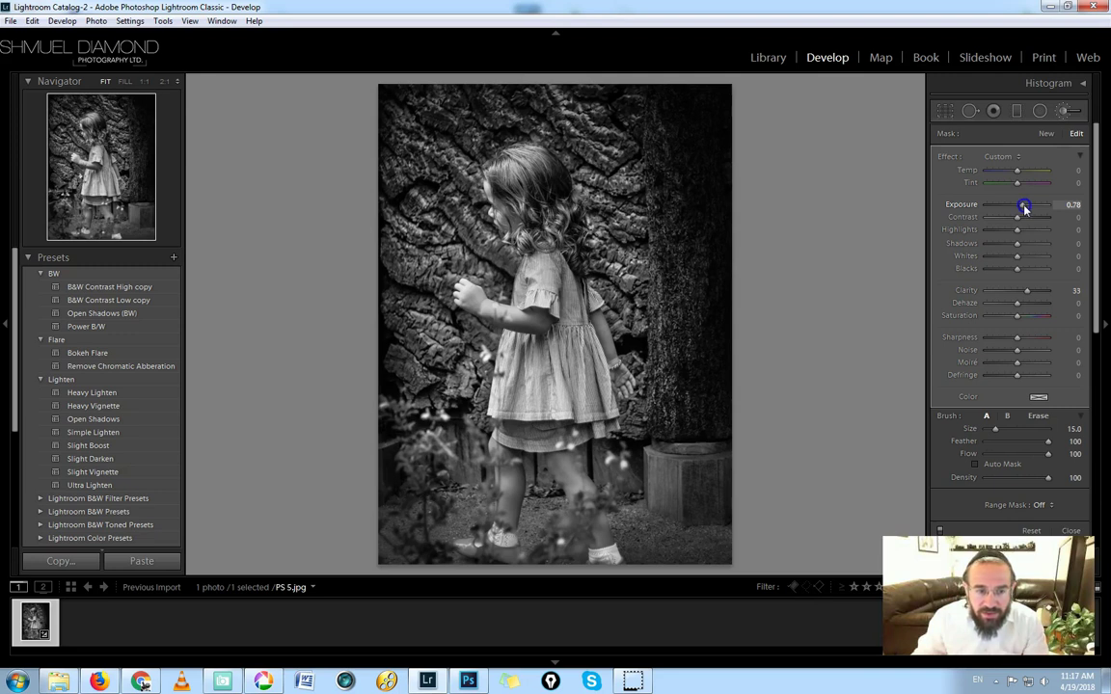
pyautogui.moveTo(1025, 208); pyautogui.dragTo(1024, 209)
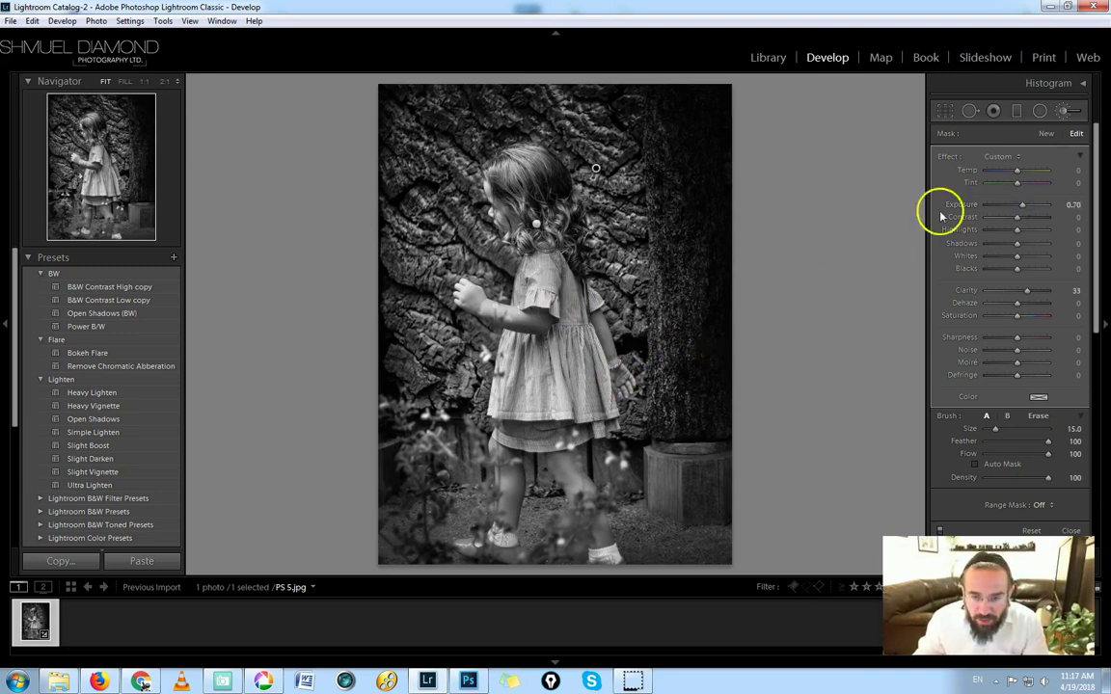
# With a smaller brush, paint a Clarity 63 adjustment over the girl's dress
pyautogui.press('[')
pyautogui.press('[')
pyautogui.press('[')
pyautogui.press('[')
pyautogui.moveTo(579, 334); pyautogui.dragTo(565, 355)
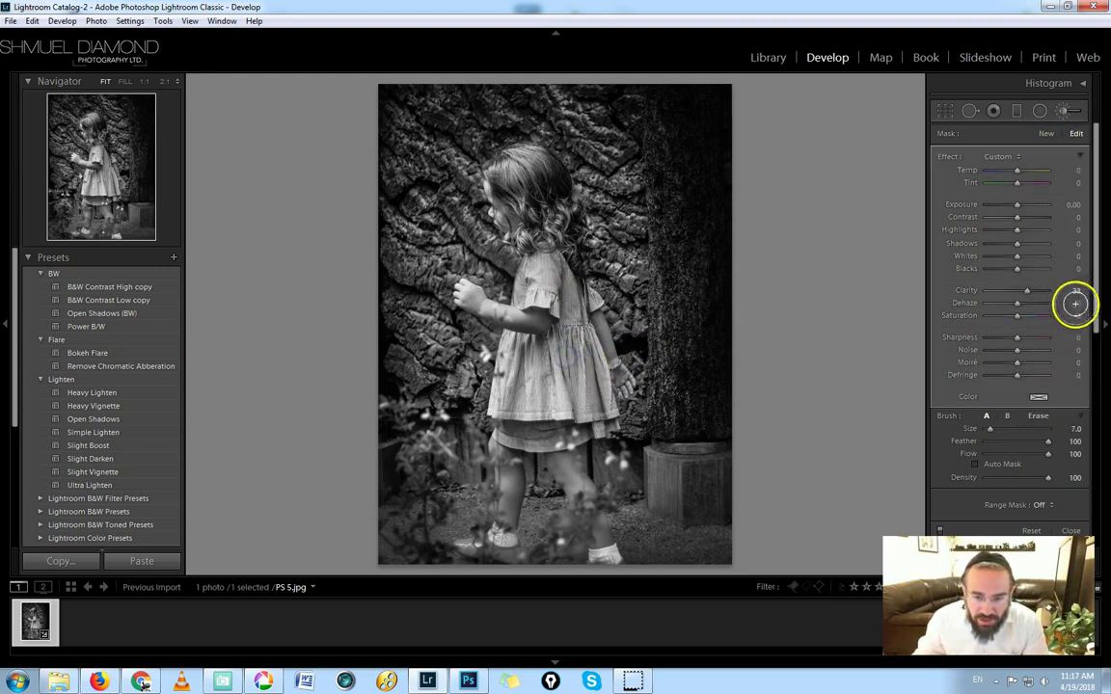
pyautogui.moveTo(1036, 293); pyautogui.dragTo(1038, 291)
pyautogui.moveTo(545, 374)
pyautogui.mouseDown()
pyautogui.moveTo(516, 384)
pyautogui.moveTo(511, 404)
pyautogui.moveTo(535, 281)
pyautogui.moveTo(566, 290)
pyautogui.moveTo(602, 396)
pyautogui.moveTo(522, 409)
pyautogui.moveTo(486, 391)
pyautogui.moveTo(508, 388)
pyautogui.moveTo(568, 315)
pyautogui.moveTo(521, 221)
pyautogui.mouseUp()
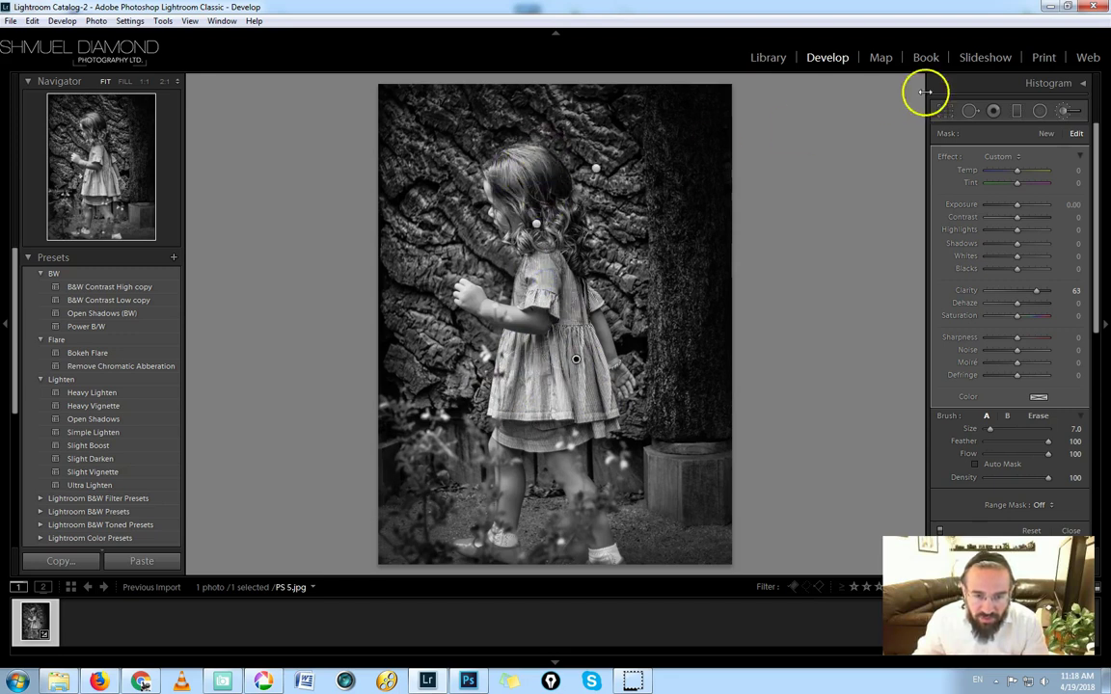
# Paint a new brush mask across the girl's hair and raise its Exposure to 0.96
pyautogui.click(1047, 133)
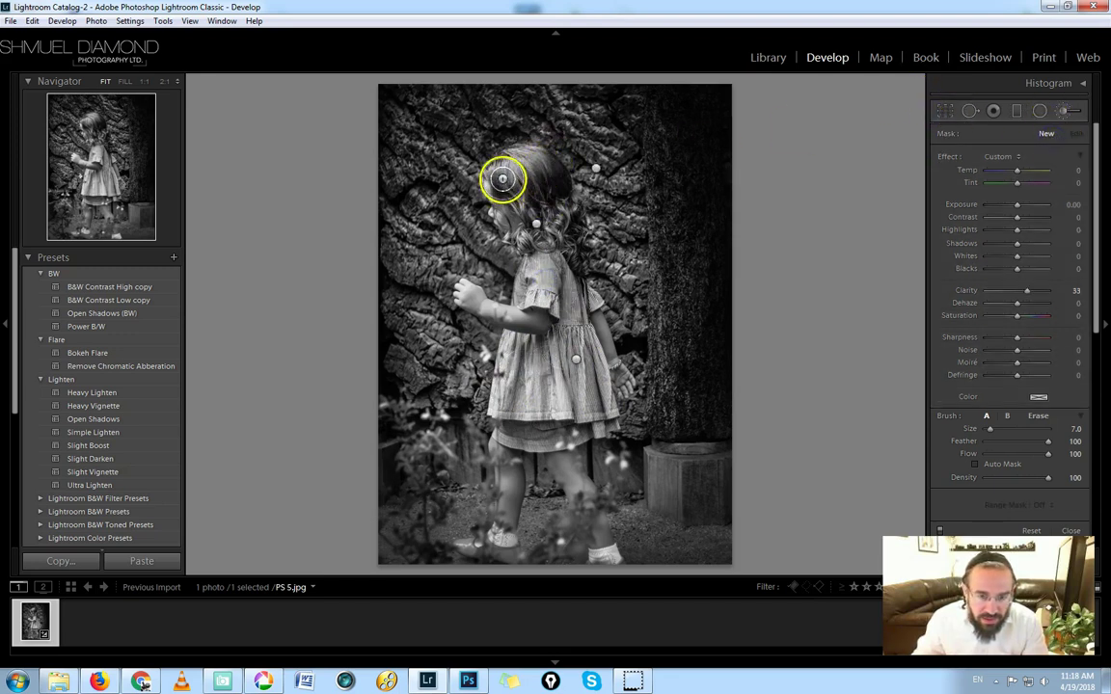
pyautogui.moveTo(503, 178)
pyautogui.mouseDown()
pyautogui.moveTo(555, 177)
pyautogui.moveTo(555, 225)
pyautogui.moveTo(528, 161)
pyautogui.moveTo(496, 175)
pyautogui.moveTo(527, 157)
pyautogui.moveTo(564, 206)
pyautogui.moveTo(557, 193)
pyautogui.moveTo(512, 189)
pyautogui.moveTo(577, 262)
pyautogui.mouseUp()
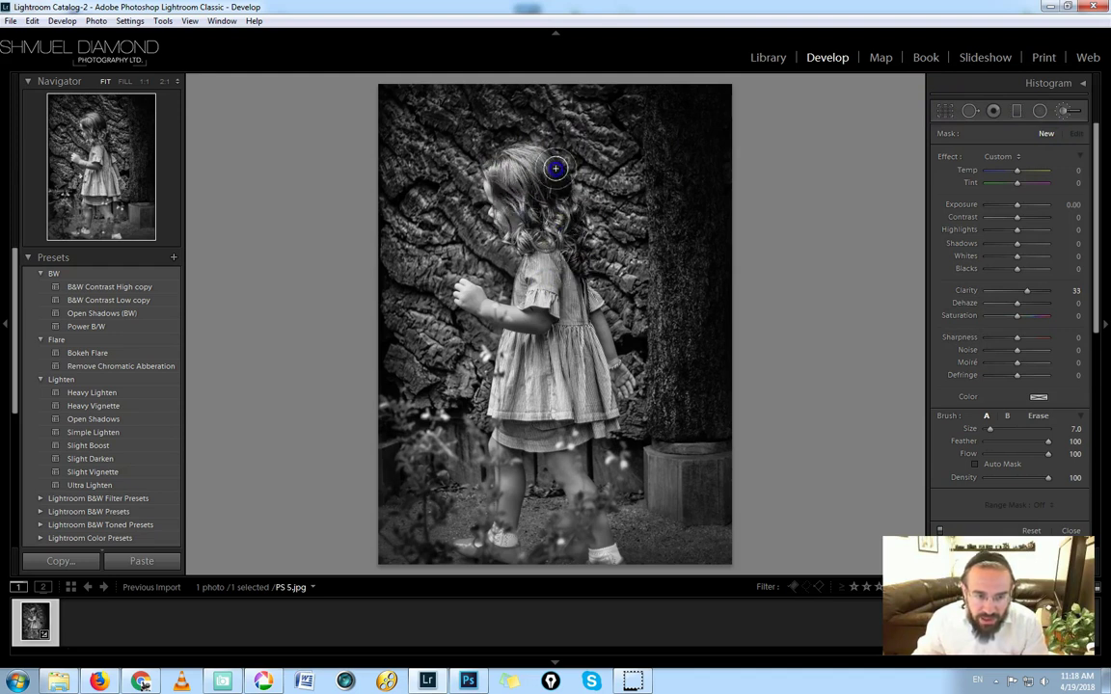
pyautogui.moveTo(555, 184)
pyautogui.mouseDown()
pyautogui.moveTo(523, 173)
pyautogui.moveTo(487, 183)
pyautogui.mouseUp()
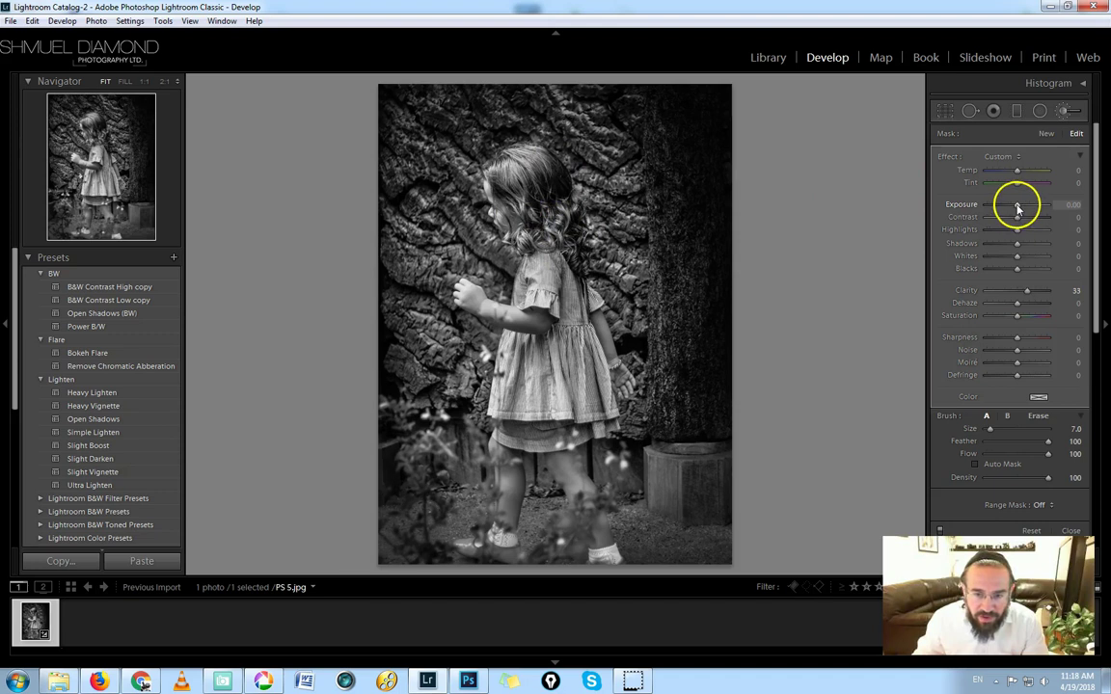
pyautogui.moveTo(1023, 206); pyautogui.dragTo(1025, 206)
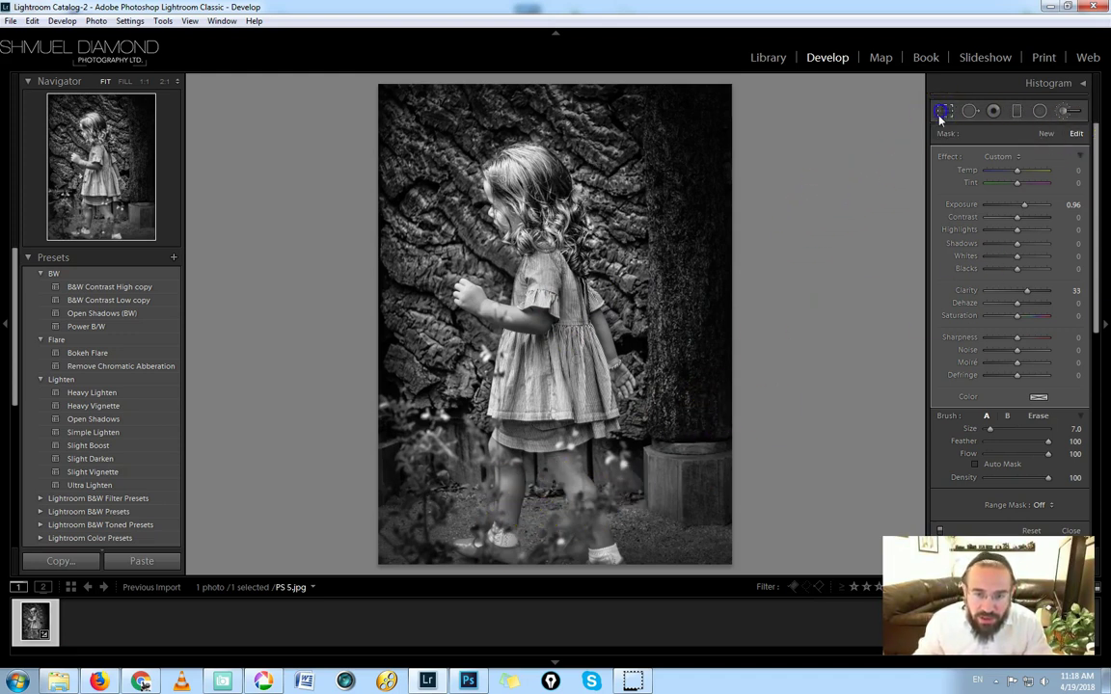
# Darken the photo's lower part with a graduated filter at Exposure -1.65, nudged slightly higher
pyautogui.press('r')
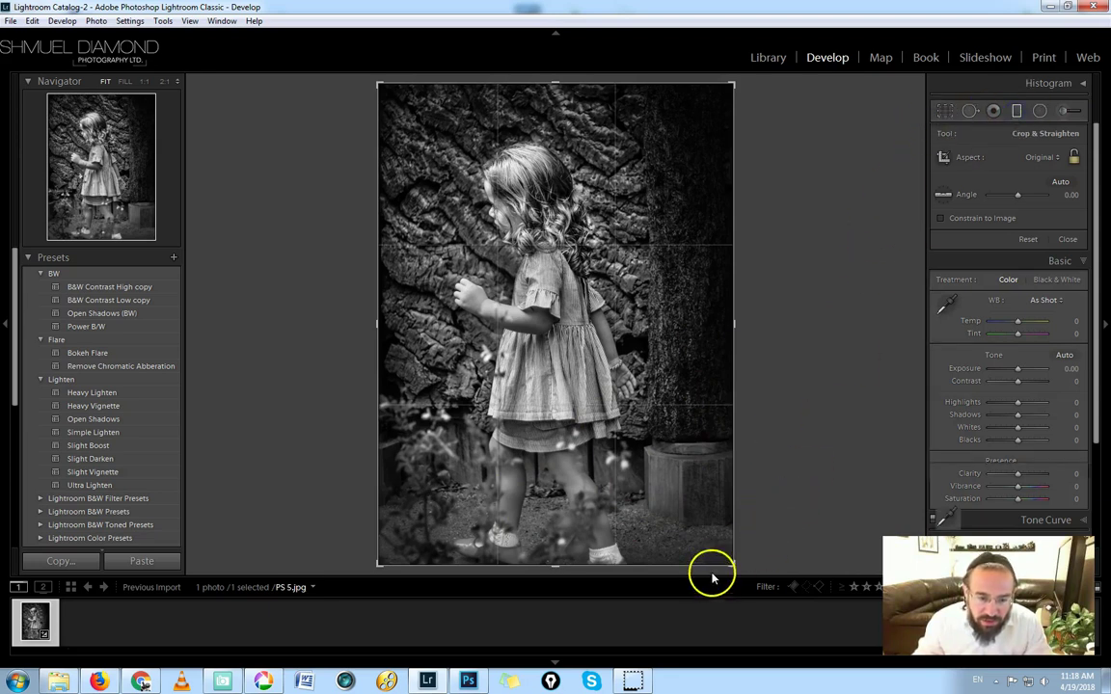
pyautogui.press('k')
pyautogui.moveTo(722, 571); pyautogui.dragTo(704, 337)
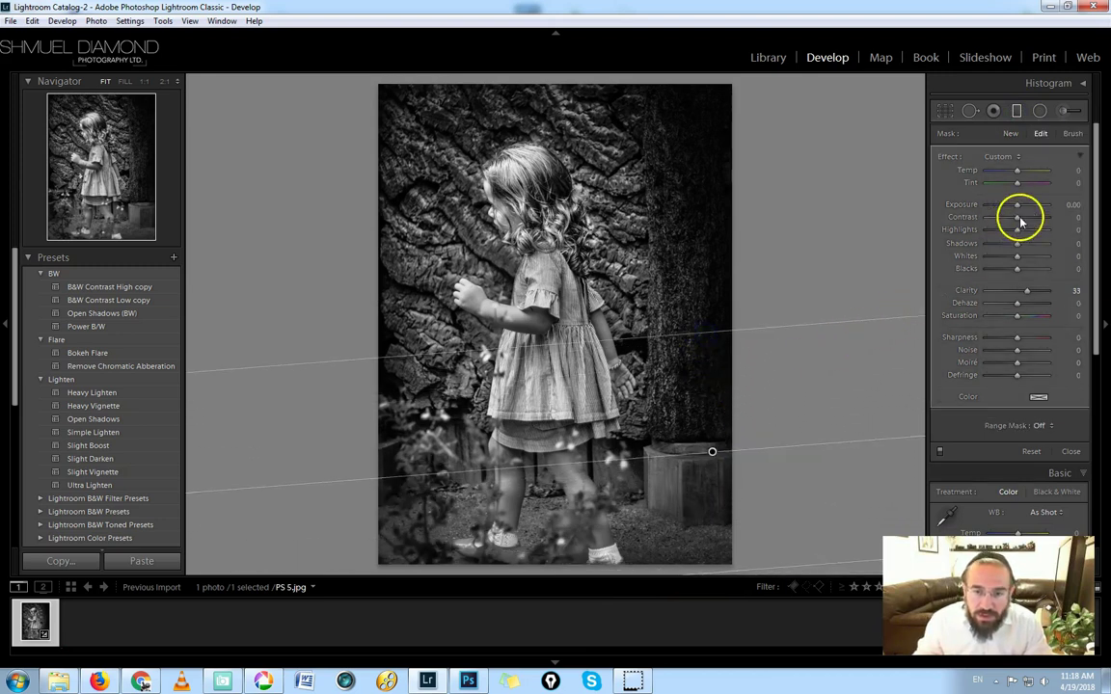
pyautogui.doubleClick(953, 158)
pyautogui.click(1015, 205)
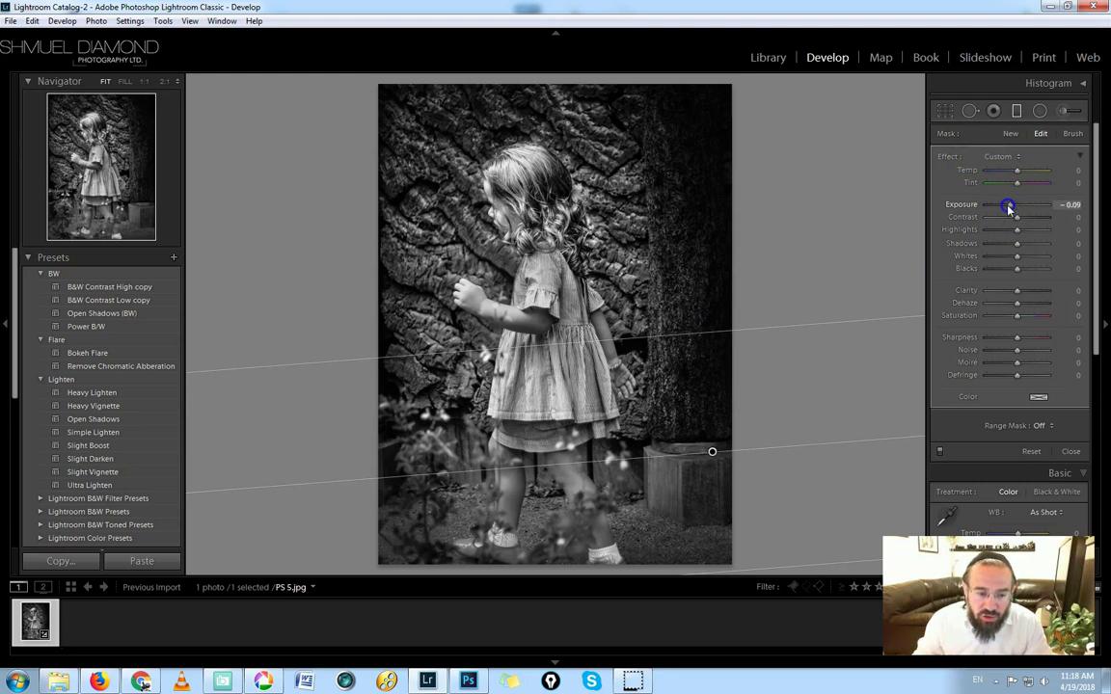
pyautogui.moveTo(1008, 207); pyautogui.dragTo(1006, 208)
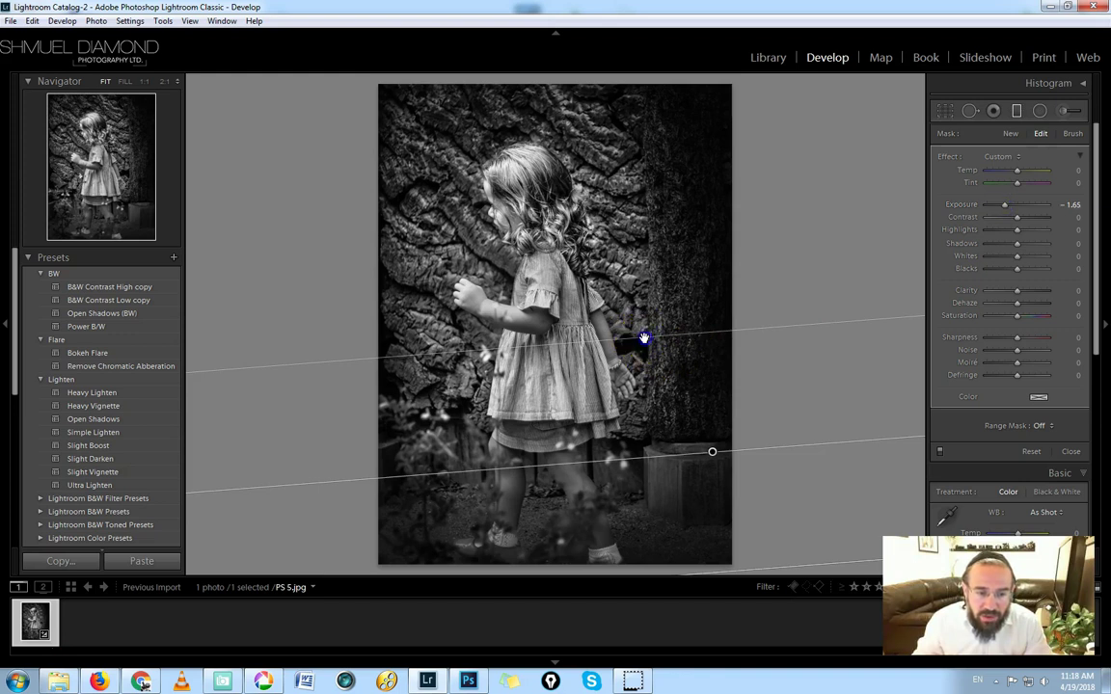
pyautogui.moveTo(672, 467); pyautogui.dragTo(710, 429)
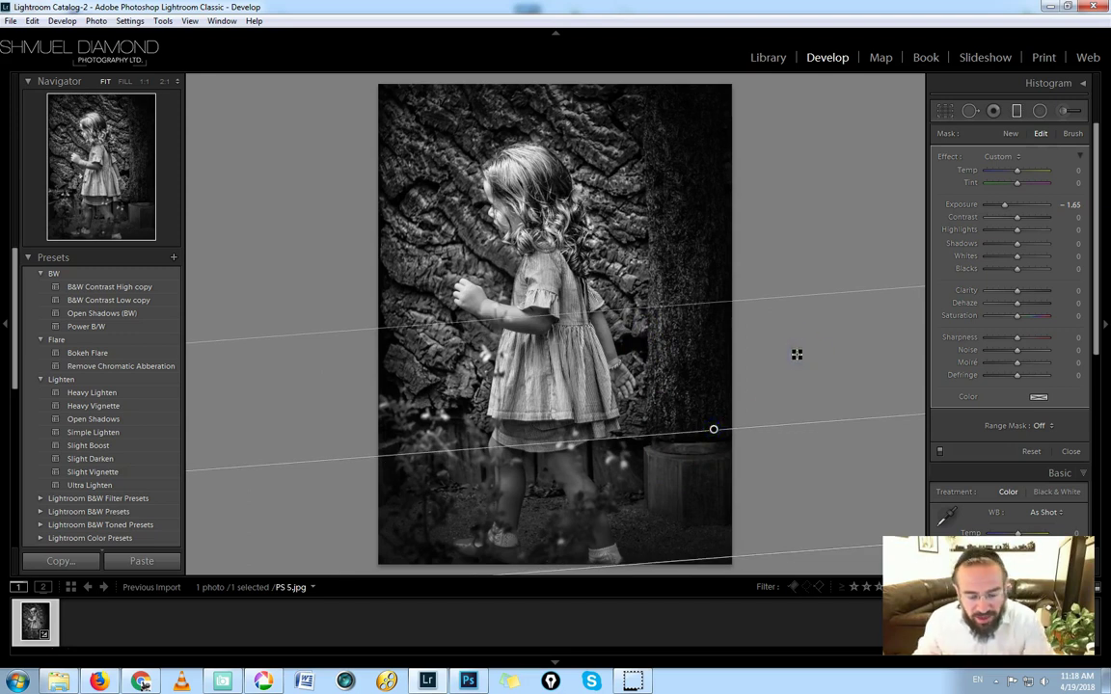
pyautogui.click(860, 305)
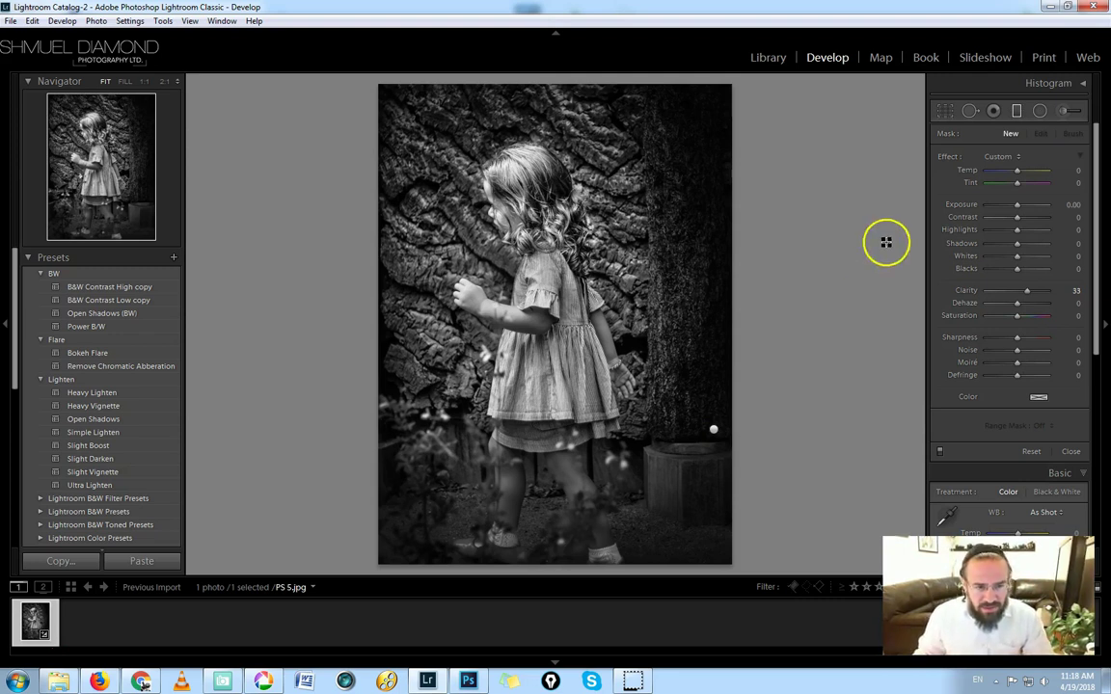
# Give the brightened brush patch beside the hair Contrast 15, Shadows 30 and Blacks 2
pyautogui.click(1064, 113)
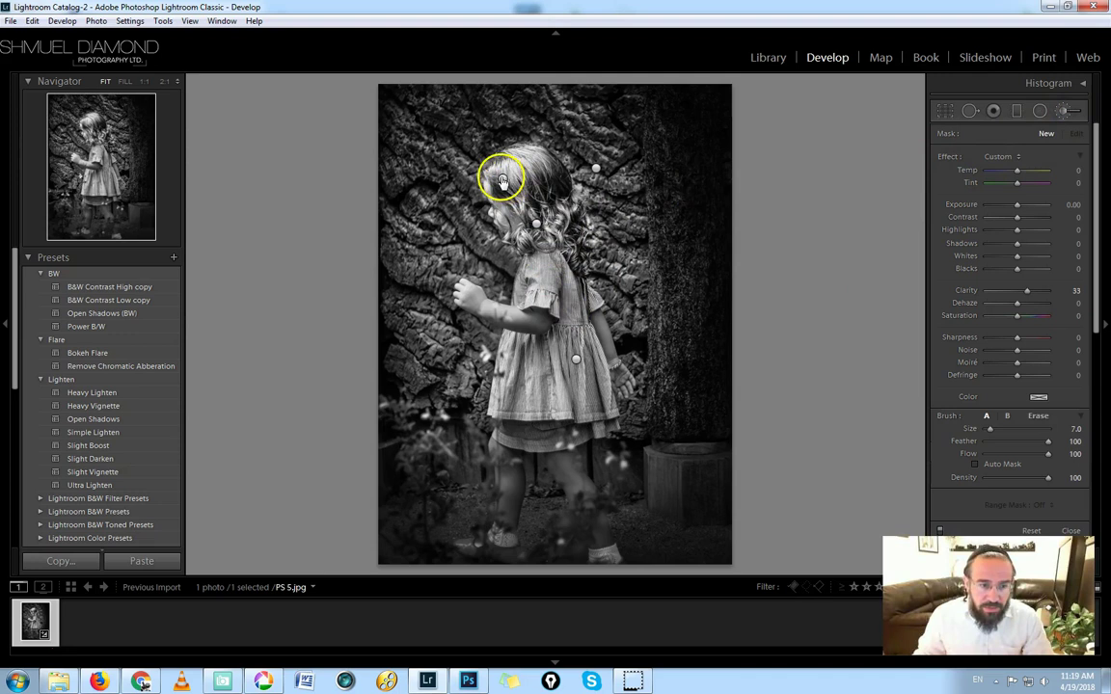
pyautogui.click(596, 172)
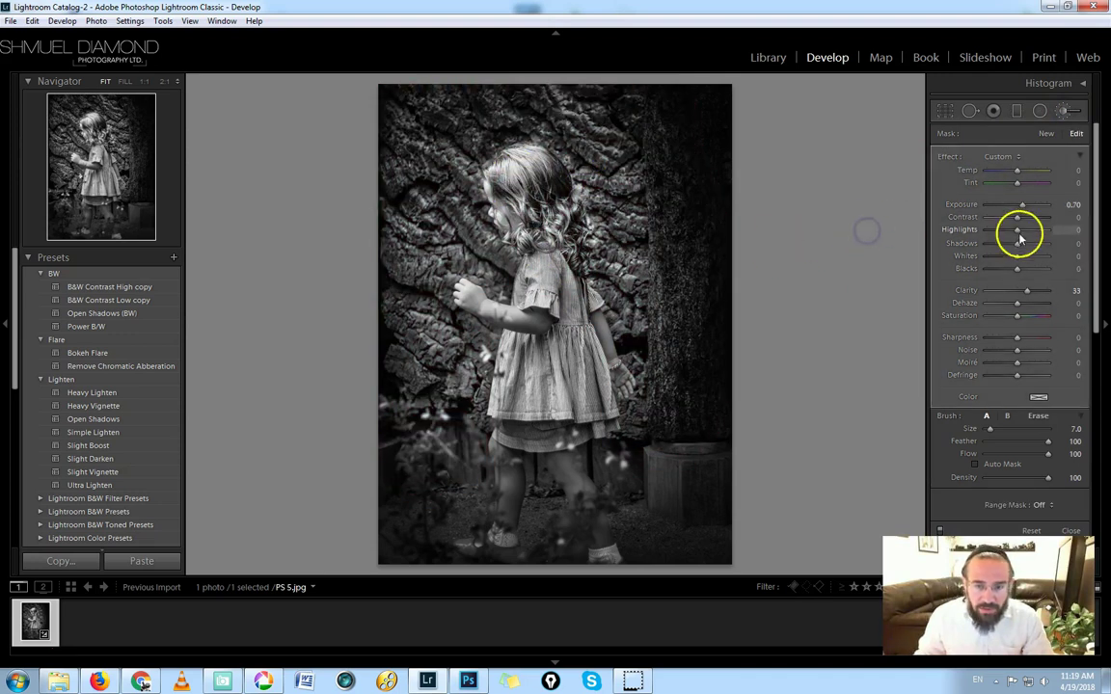
pyautogui.moveTo(1019, 248); pyautogui.dragTo(1024, 248)
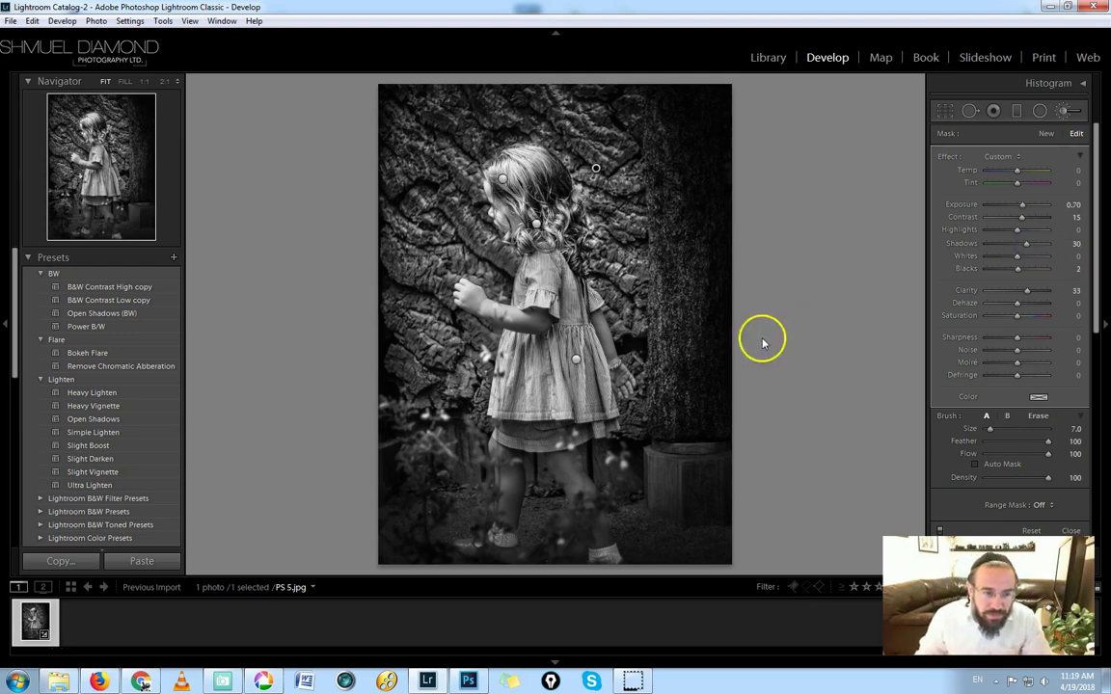
pyautogui.click(596, 169)
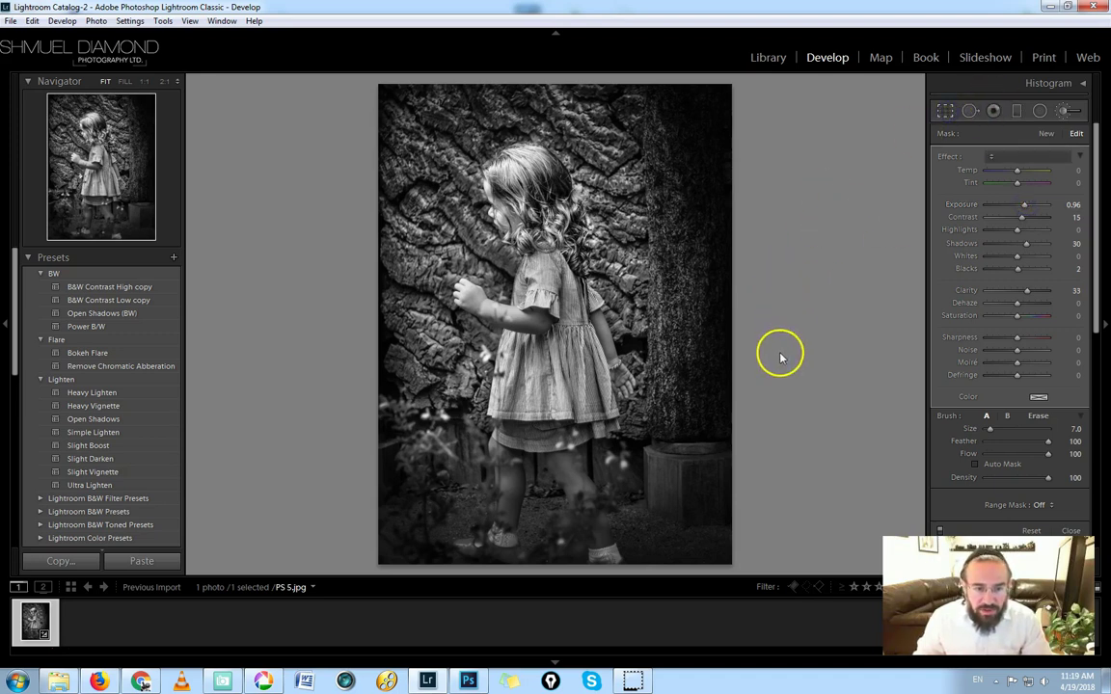
# Crop the photo's right edge inward to a 16 x 10 proportion, removing the dark strip
pyautogui.press('r')
pyautogui.moveTo(734, 328); pyautogui.dragTo(709, 329)
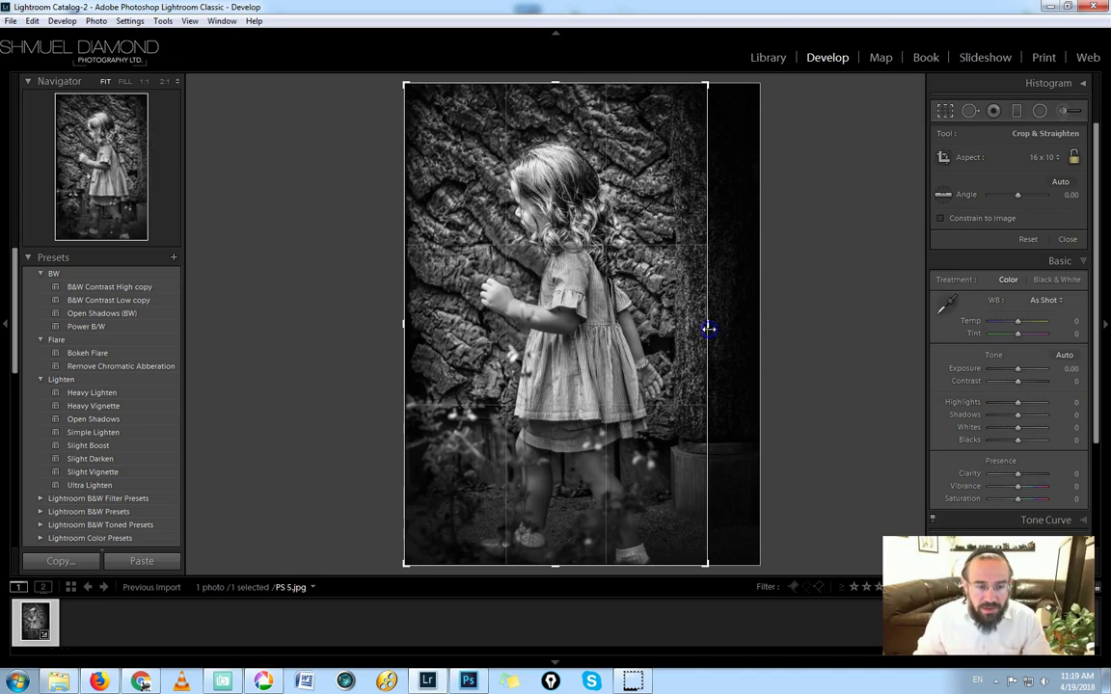
pyautogui.doubleClick(595, 363)
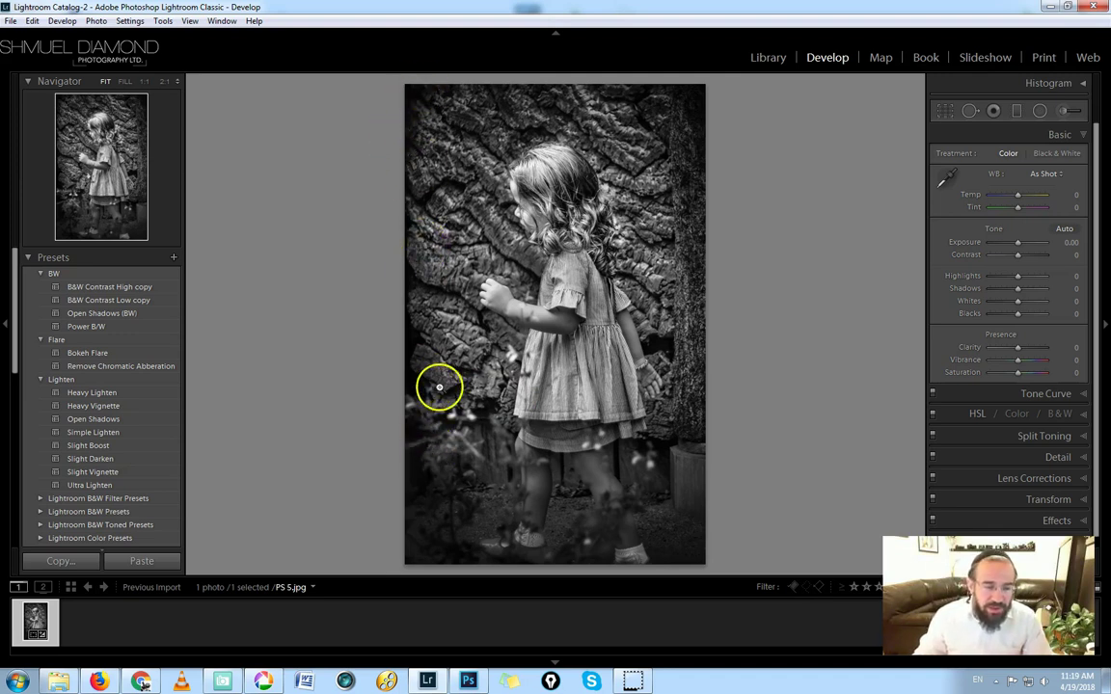
# Add a Highlight Priority post-crop vignette at Amount -14, then return from Library to Develop
pyautogui.click(1060, 522)
pyautogui.moveTo(1017, 329); pyautogui.dragTo(1010, 332)
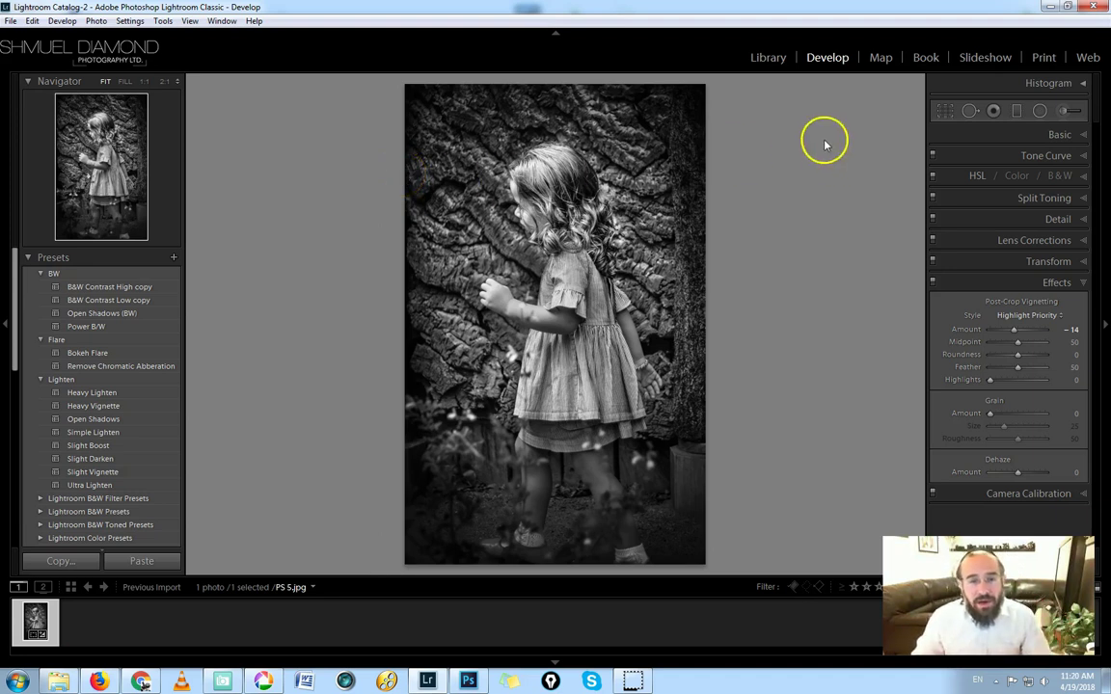
pyautogui.click(762, 60)
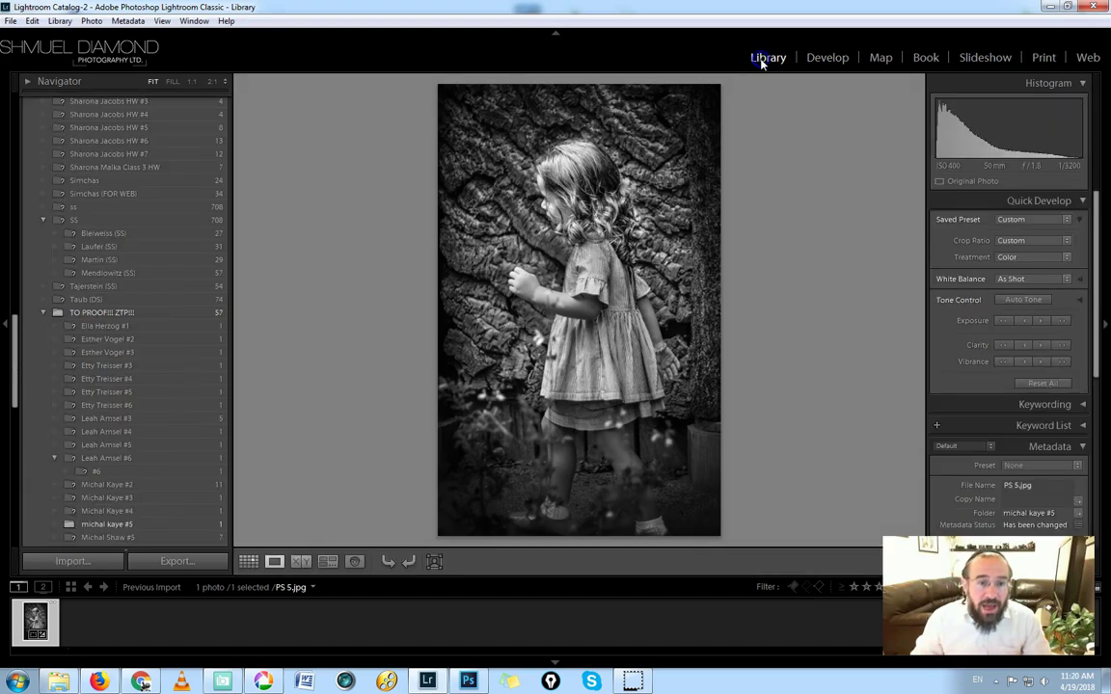
pyautogui.click(812, 56)
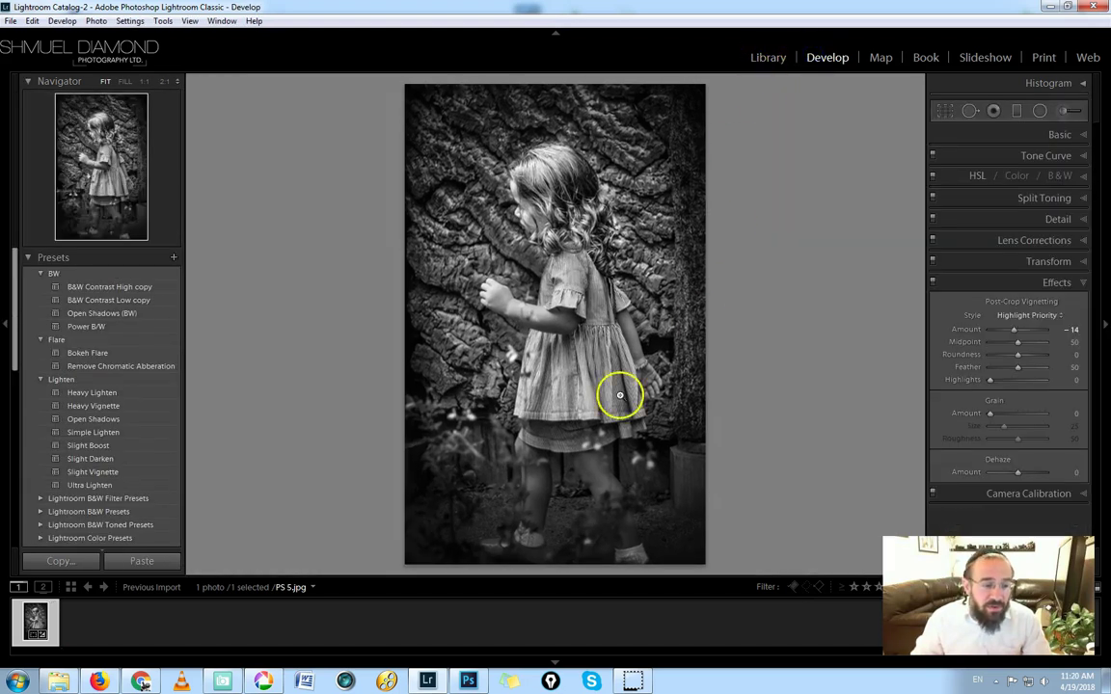